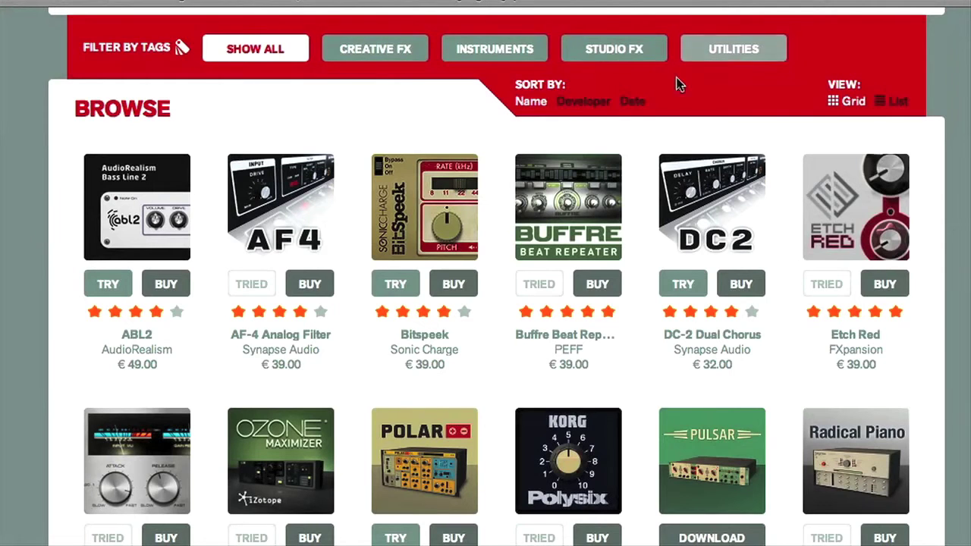
Filter the shop to Creative FX plugins and open the Buffre Beat Repeater page
left_click(367, 60)
scroll(396, 245, "down", 2)
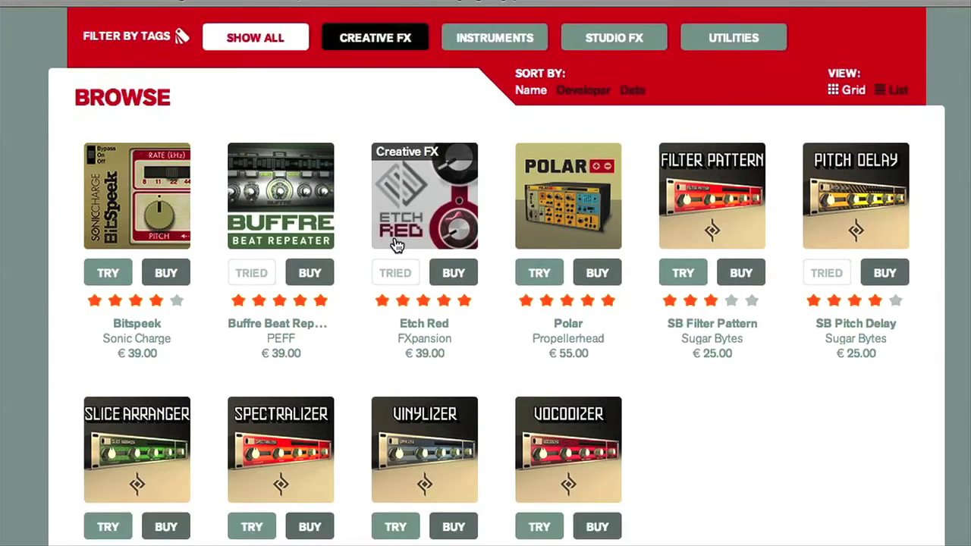
scroll(397, 245, "down", 2)
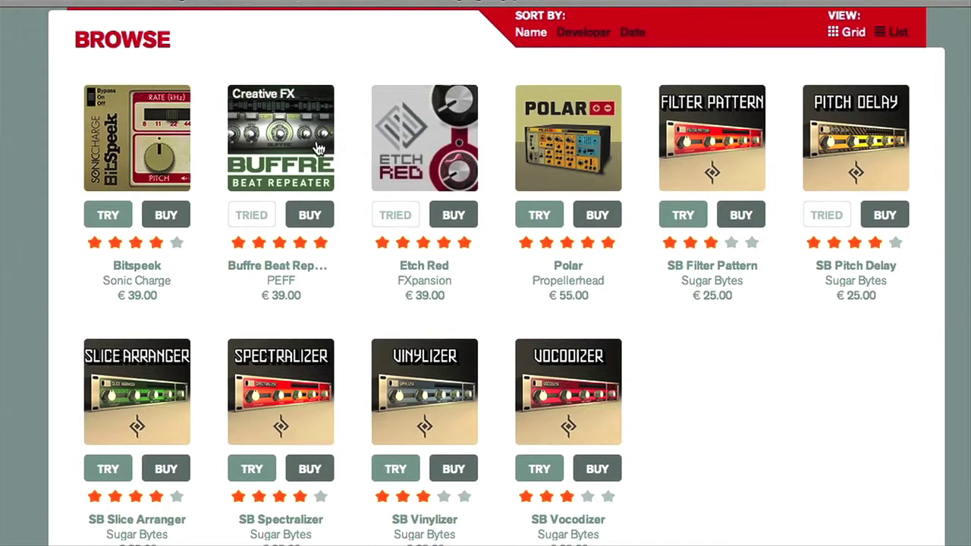
left_click(280, 144)
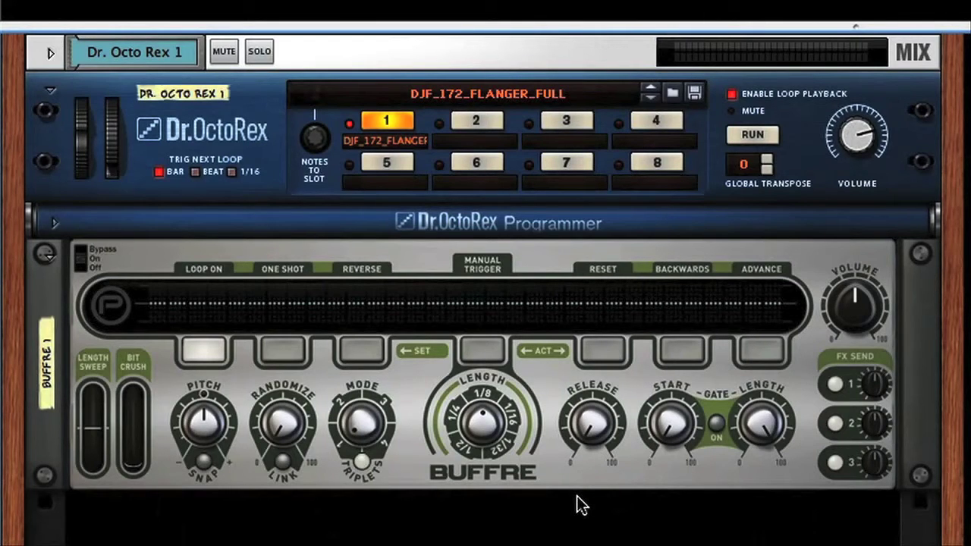
Start the drum loop and adjust Buffre's repeat Length from 1/16 toward 1/4
left_click(481, 351)
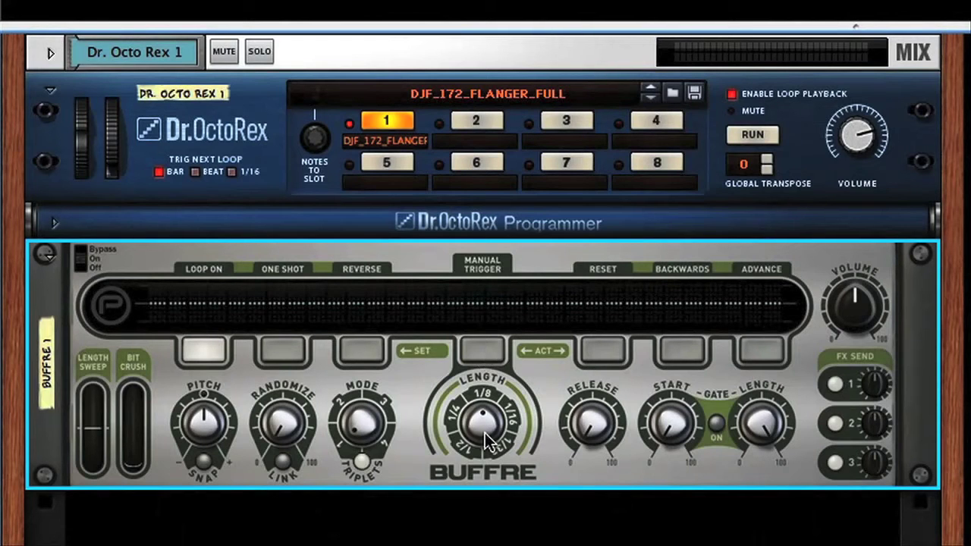
left_click_drag(485, 433, 488, 415)
key("space")
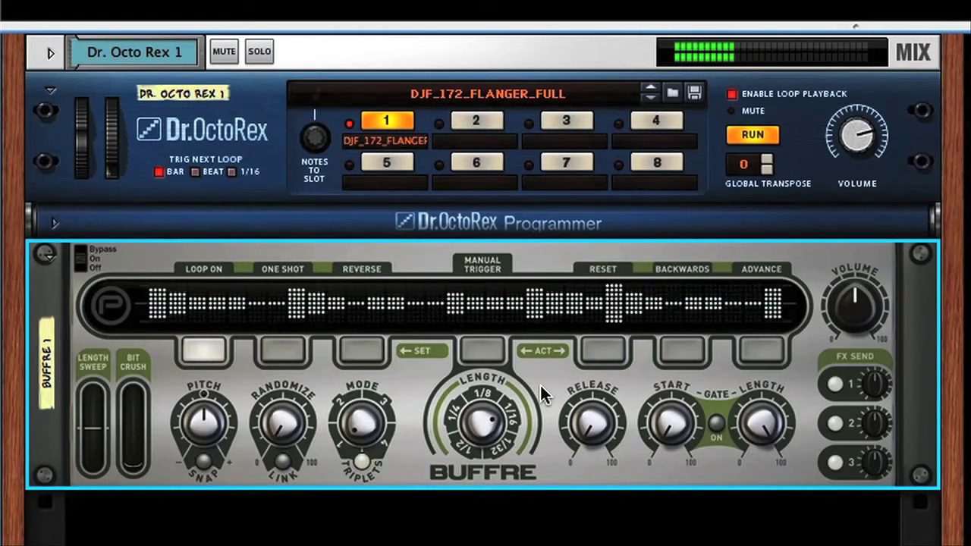
left_click_drag(481, 346, 485, 363)
Fire a series of beat repeats with Buffre's Manual Trigger pad
left_click(483, 352)
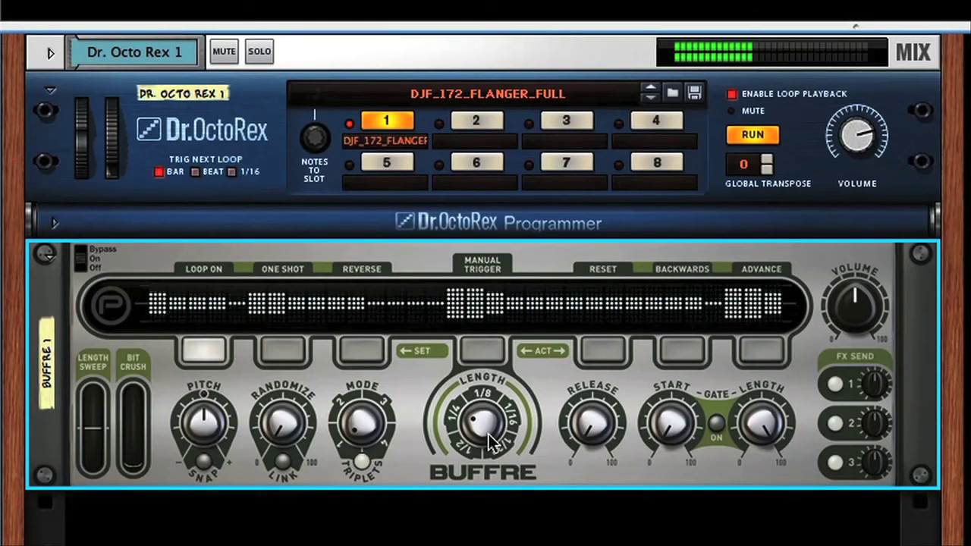
left_click(478, 349)
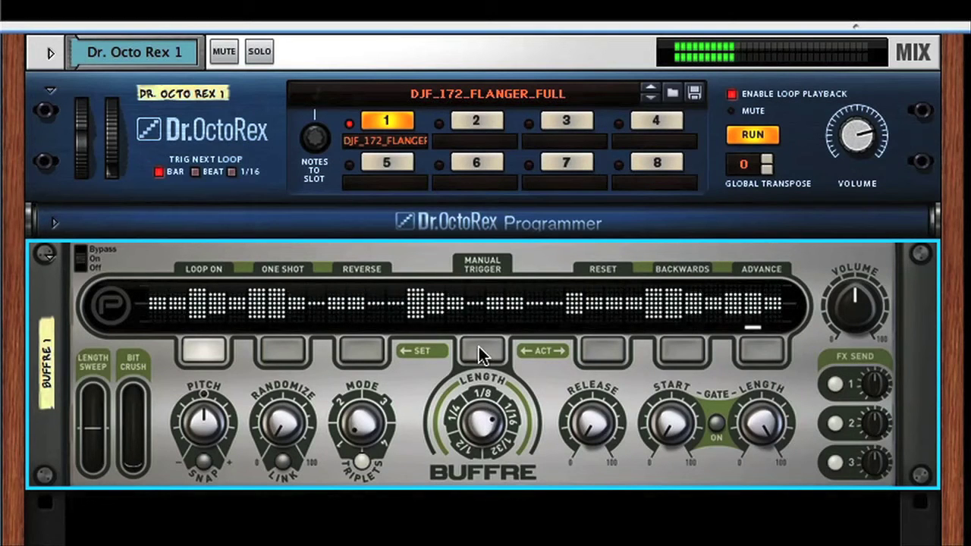
left_click(479, 348)
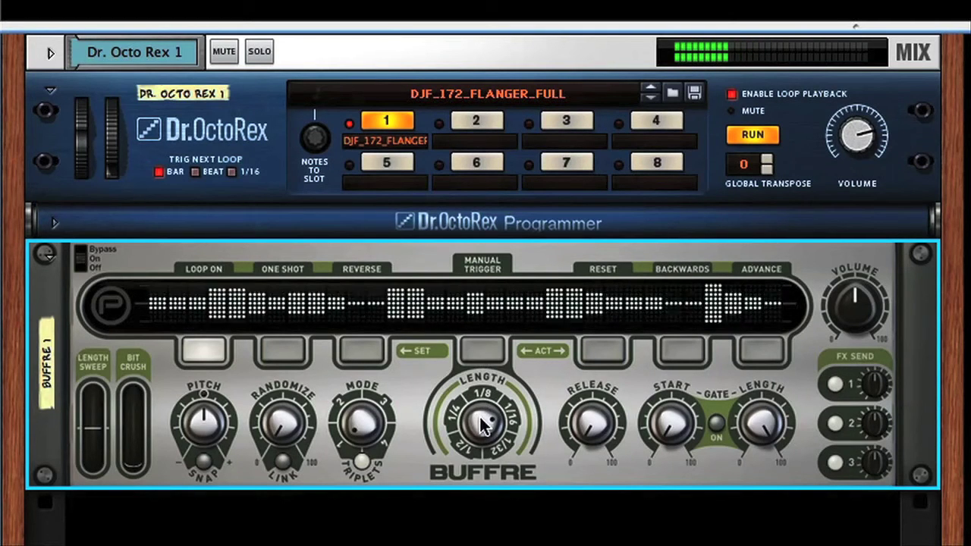
left_click(479, 350)
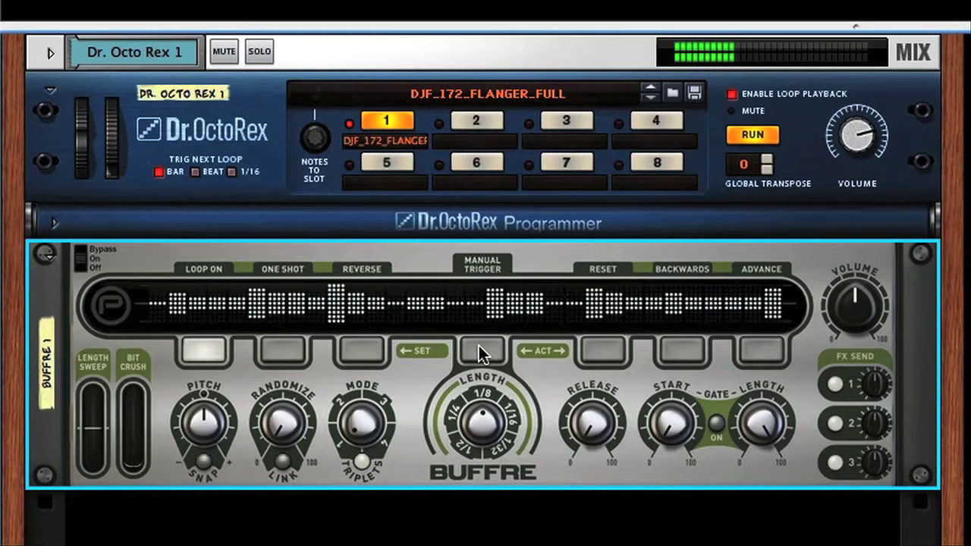
left_click(479, 351)
left_click(478, 353)
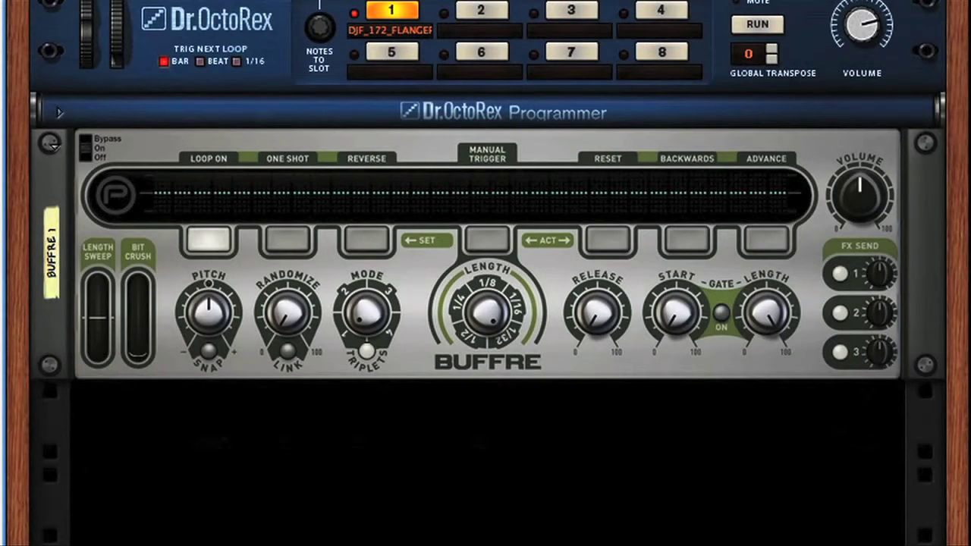
Open the On-screen Piano Keys with F4 and play four rising notes to trigger Buffre
key("F4")
left_click_drag(627, 275, 548, 265)
left_click(448, 429)
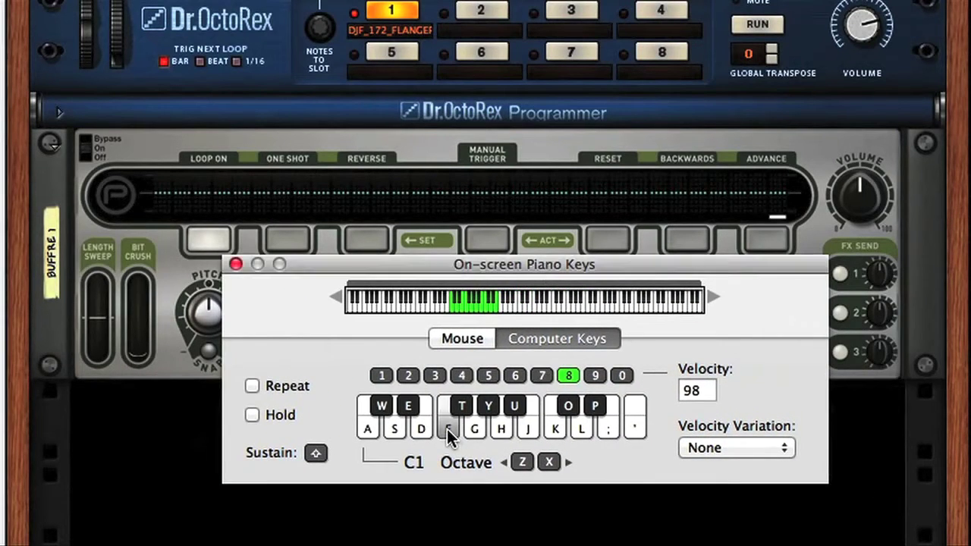
left_click(474, 430)
left_click(497, 429)
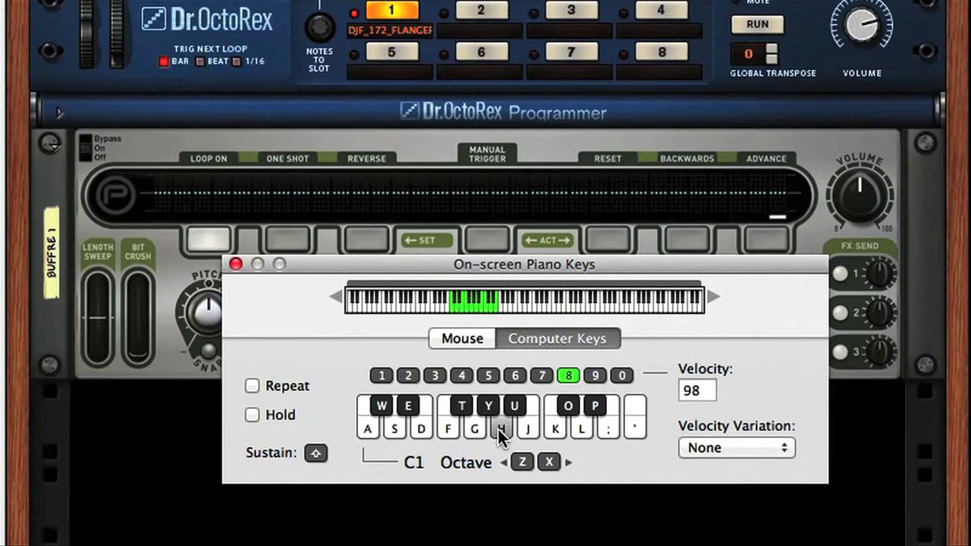
left_click(554, 430)
Move the piano keys window to reveal Buffre's knobs, then place it up and right
left_click_drag(511, 268, 495, 374)
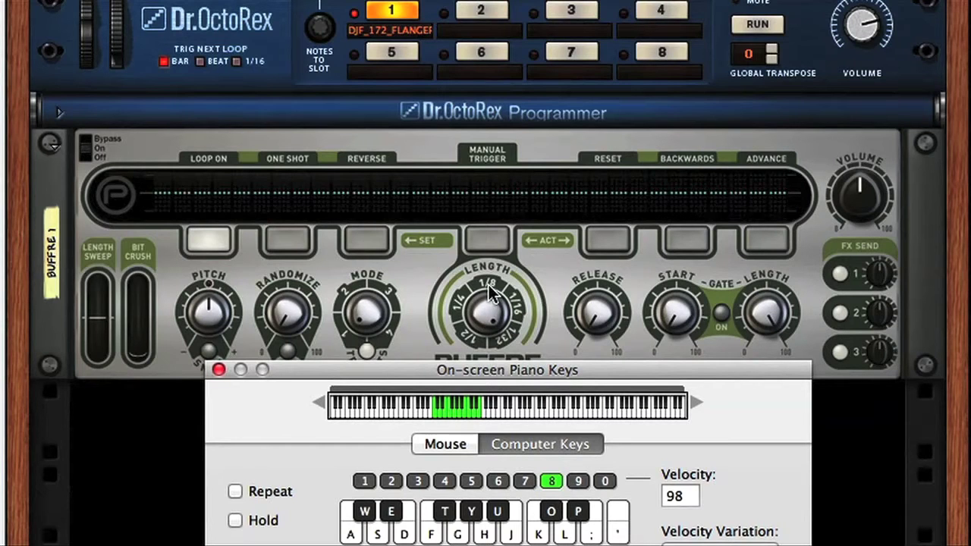
left_click_drag(514, 368, 516, 250)
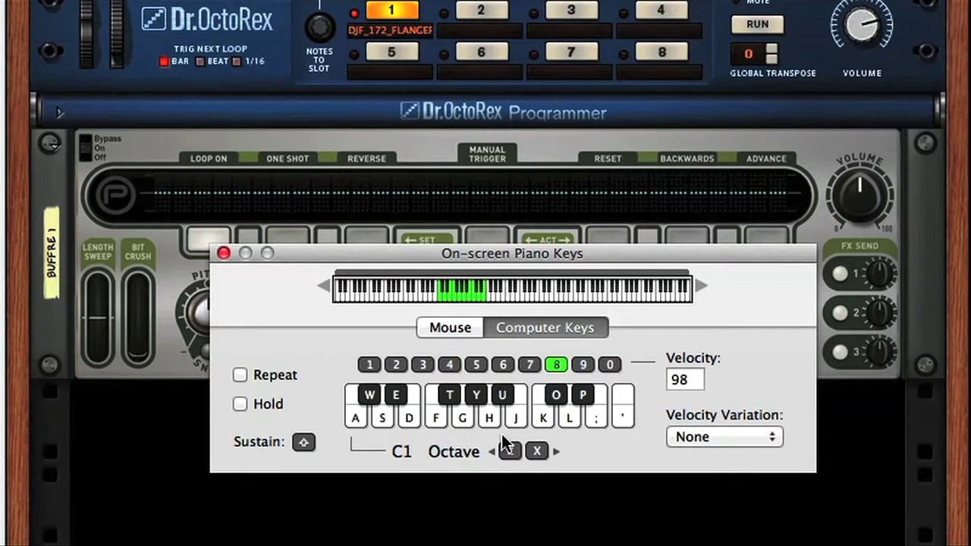
left_click_drag(402, 254, 595, 235)
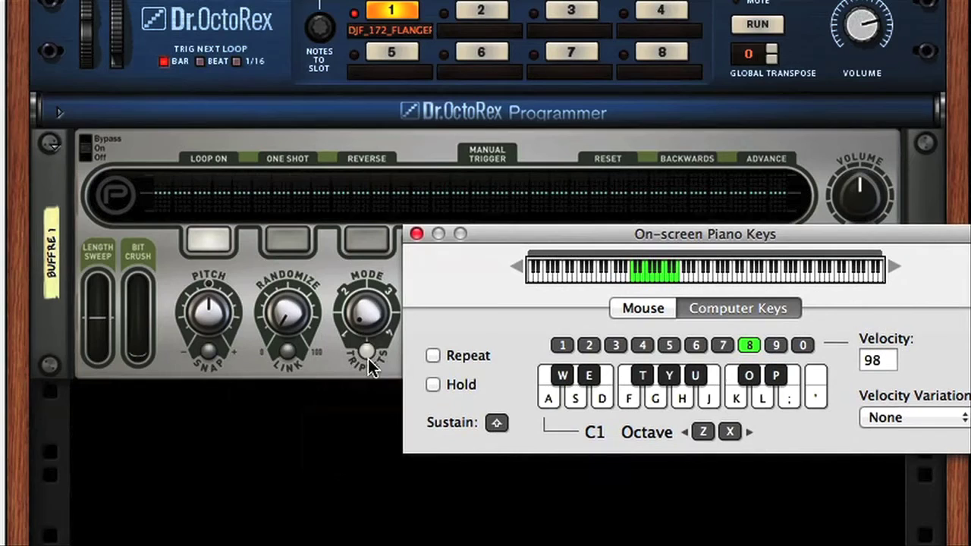
Select Buffre, start the drum loop, and trigger repeats with the T, G and U keys
left_click(369, 351)
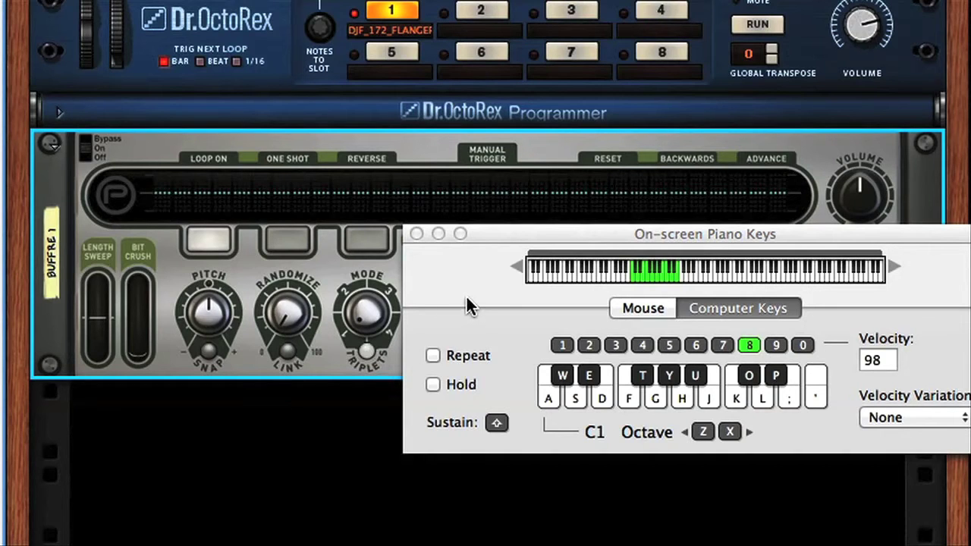
key("space")
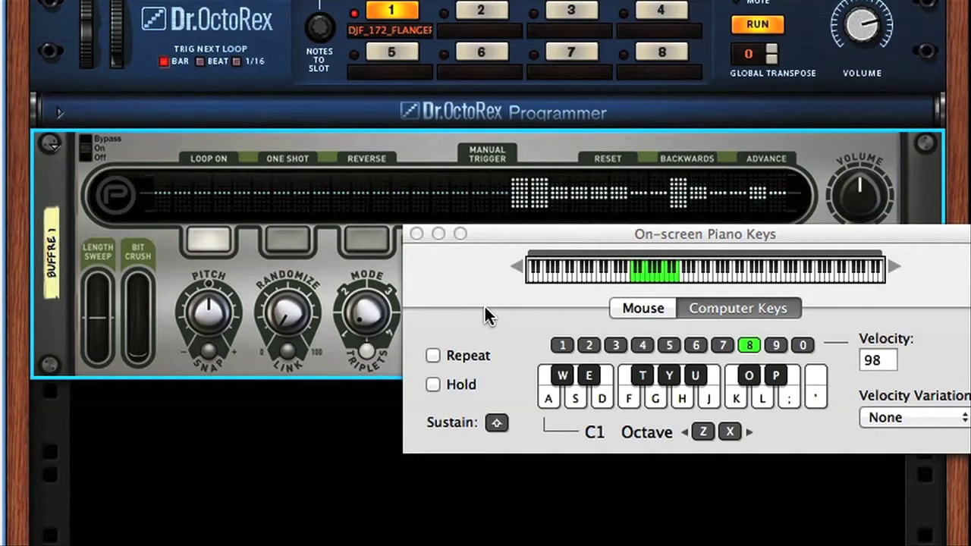
key("t")
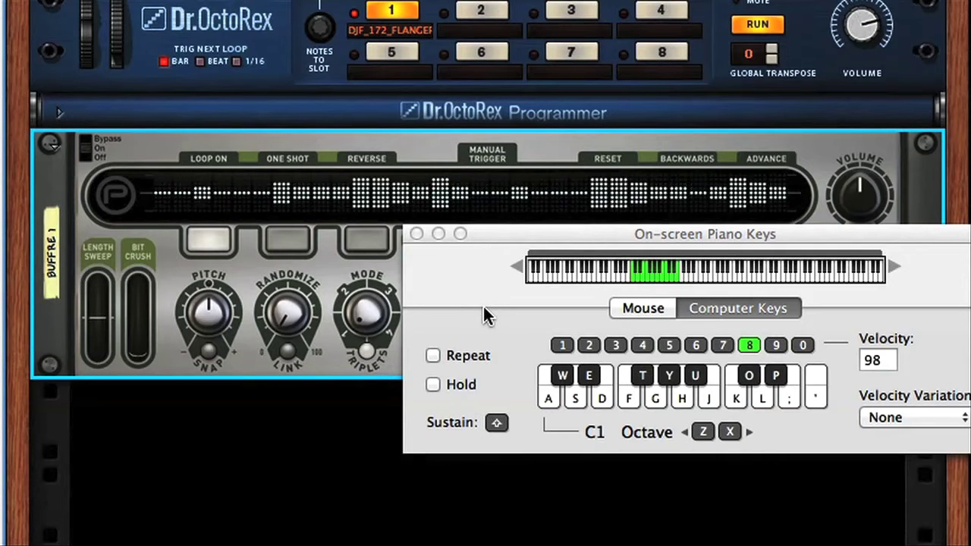
key("g")
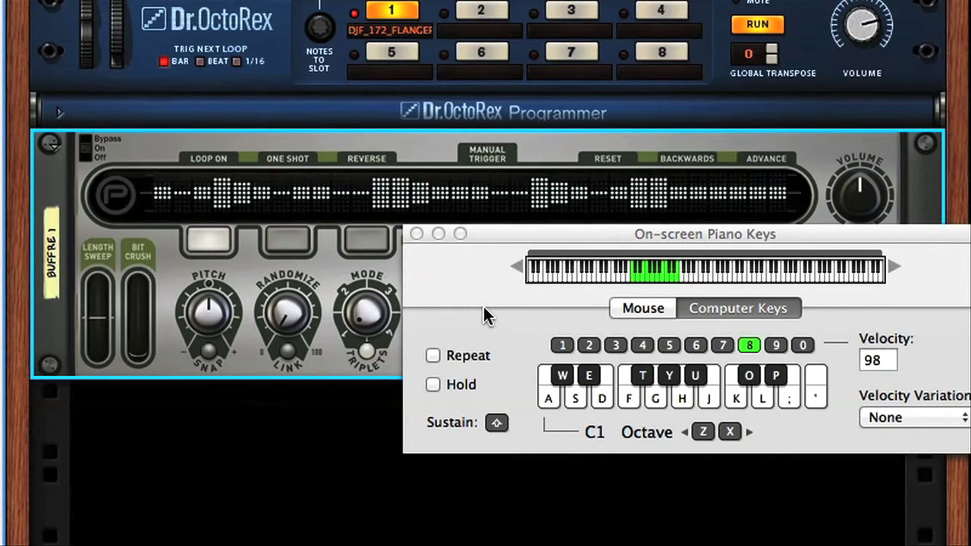
key("u")
key("g")
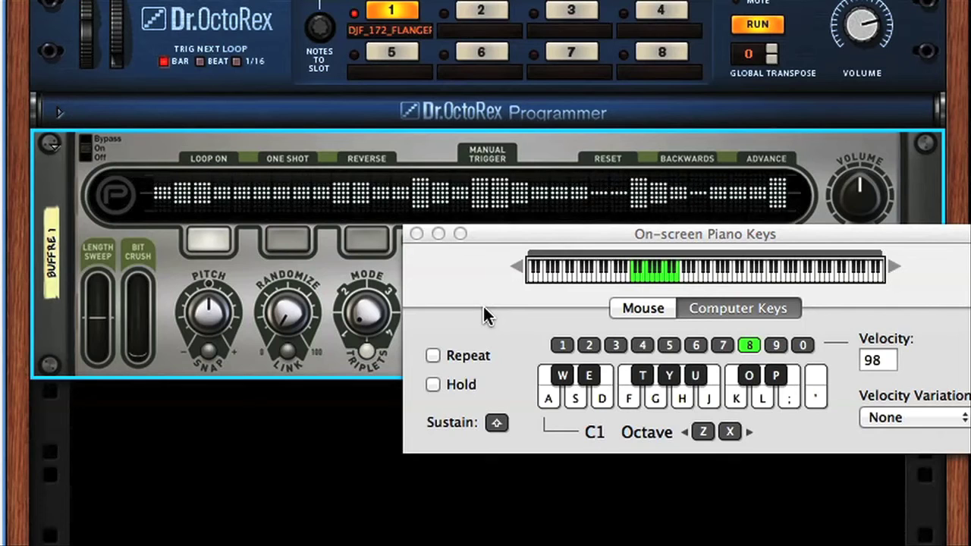
key("g")
key("u")
key("u")
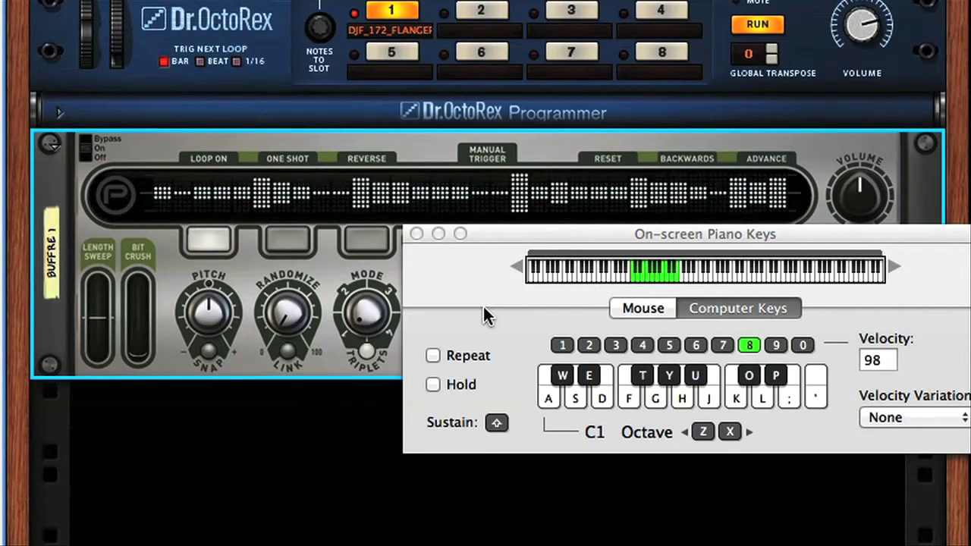
key("t")
key("t")
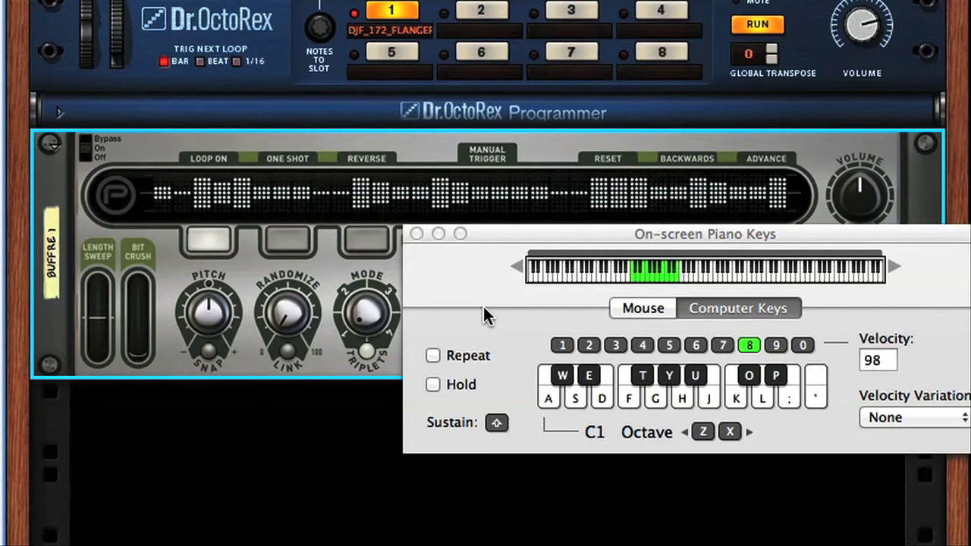
key("t")
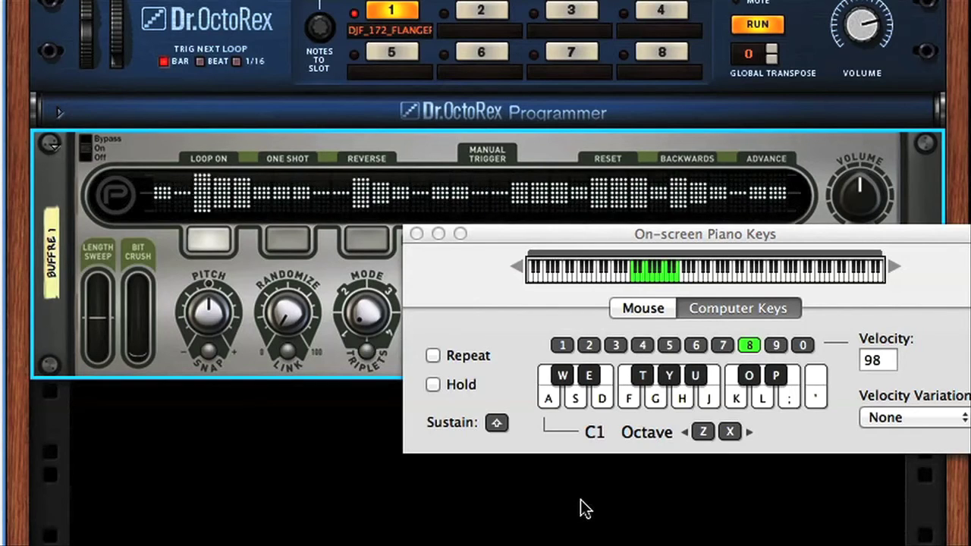
key("t")
Keep triggering Buffre repeat slices live with the F, G, H, J, K, T and U notes
key("g")
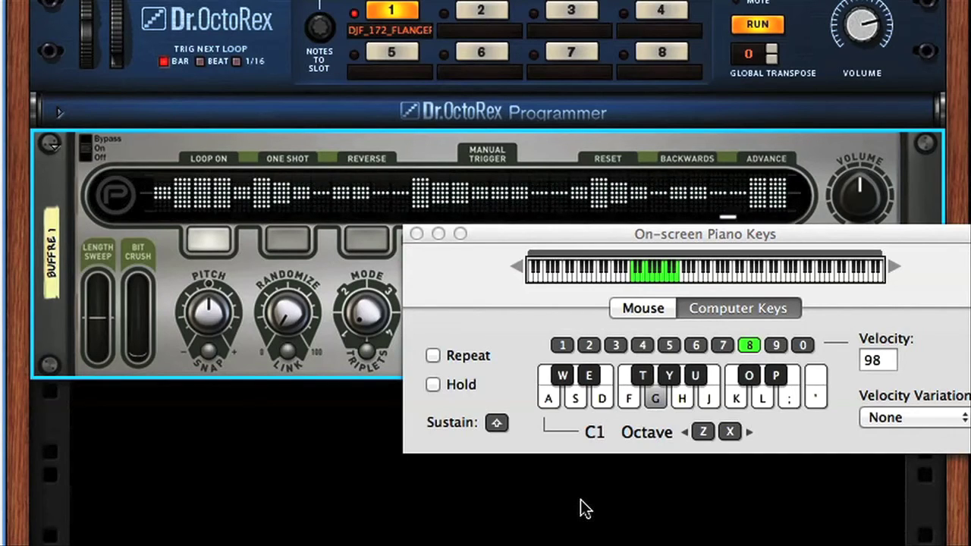
key("f")
key("h")
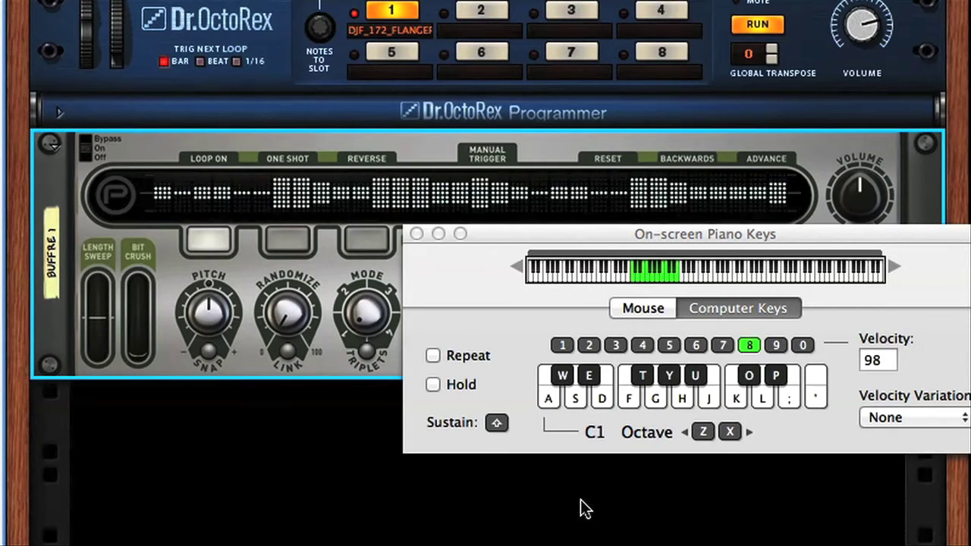
key("u")
key("j")
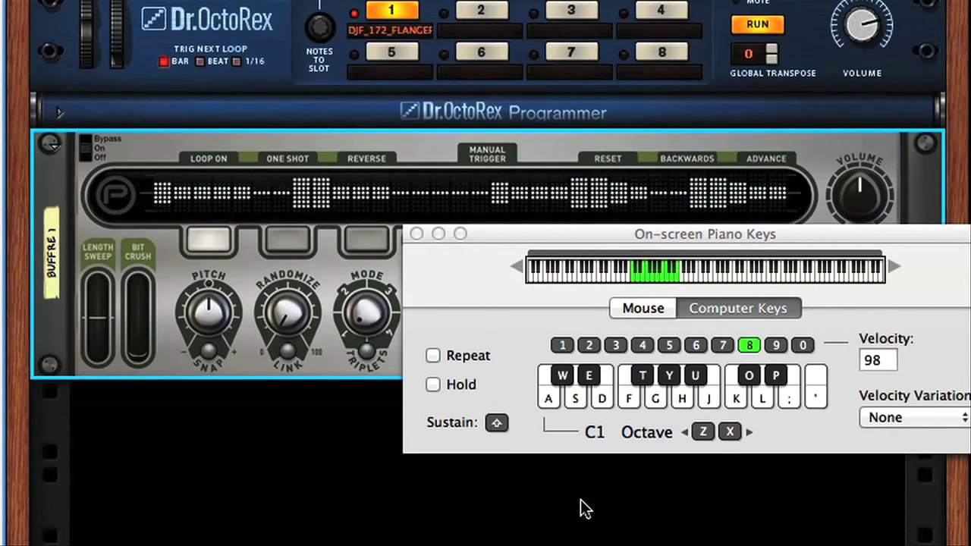
key("j")
key("g")
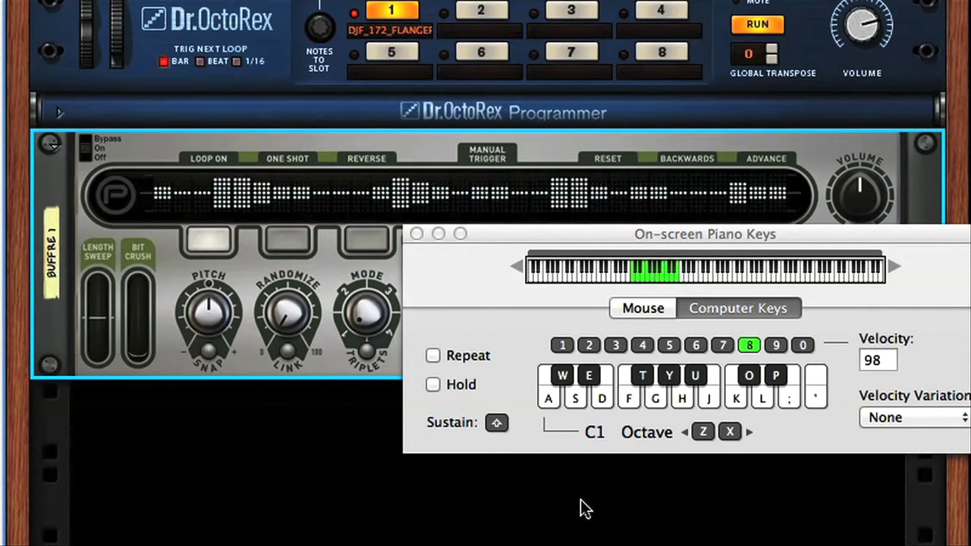
key("k")
key("t")
key("u")
key("h")
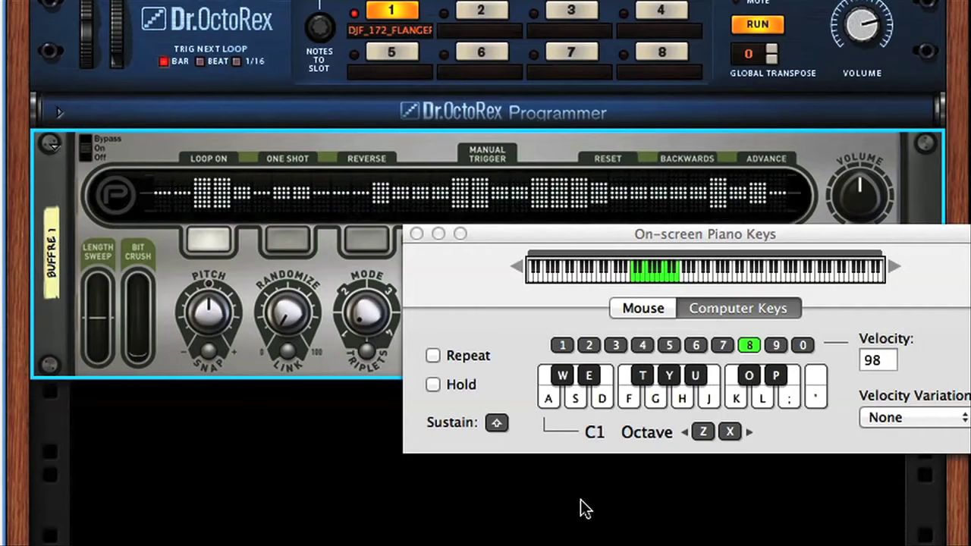
key("j")
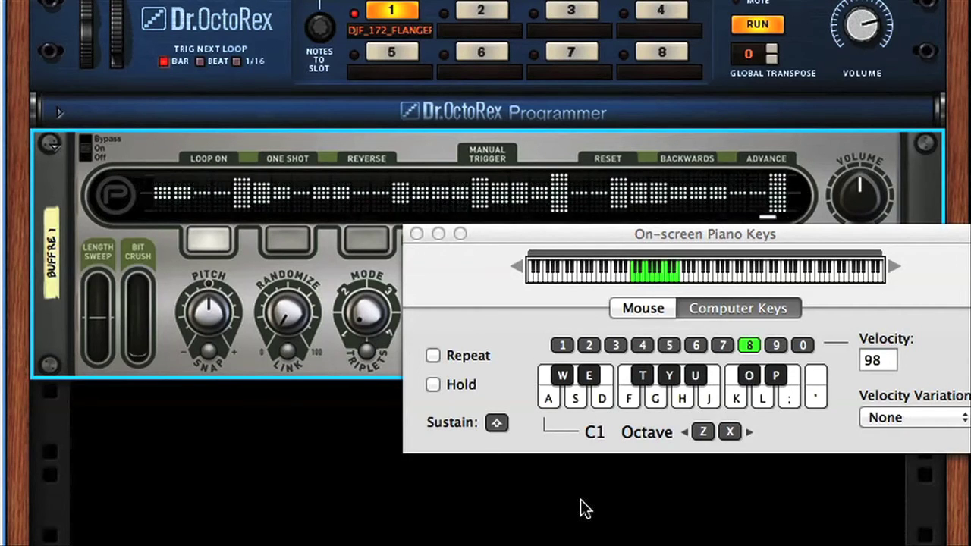
key("h")
key("j")
key("g")
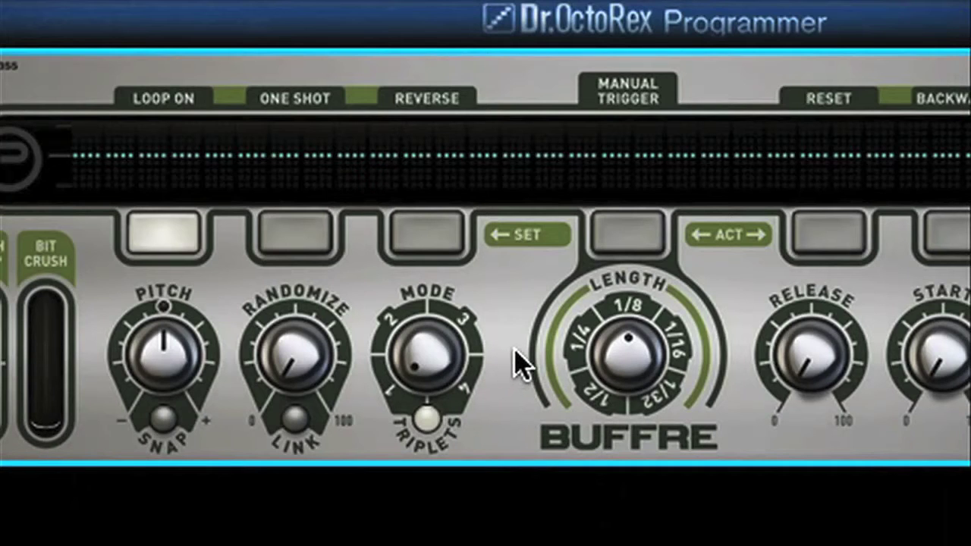
Sweep Buffre's Mode knob through Past and Current, settling on Past FW<->BW
mouse_move(433, 371)
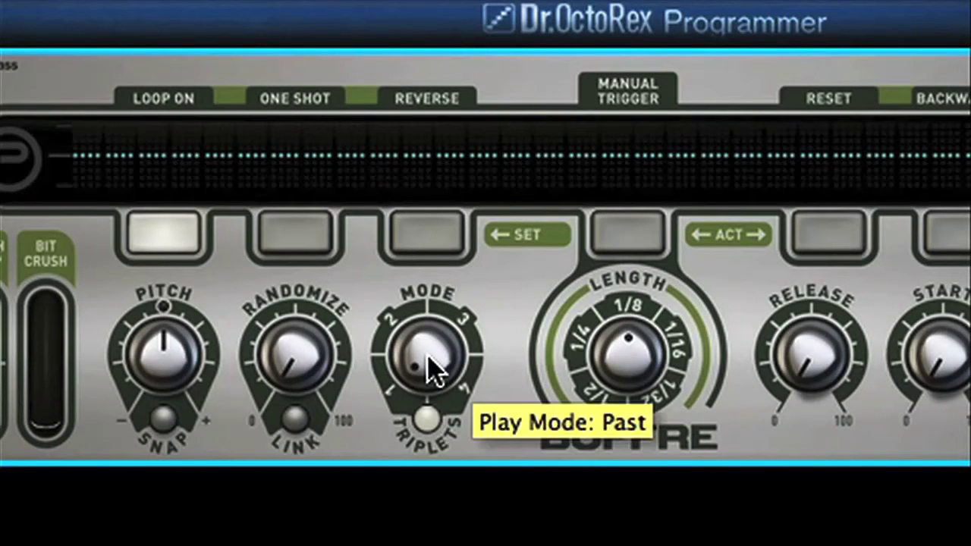
left_click_drag(433, 370, 436, 394)
left_click_drag(435, 393, 444, 282)
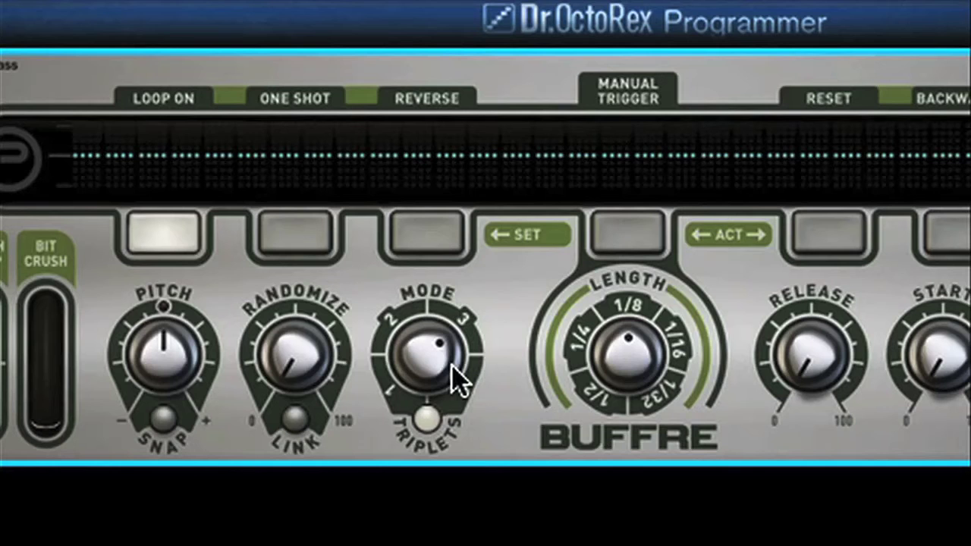
left_click_drag(440, 364, 453, 300)
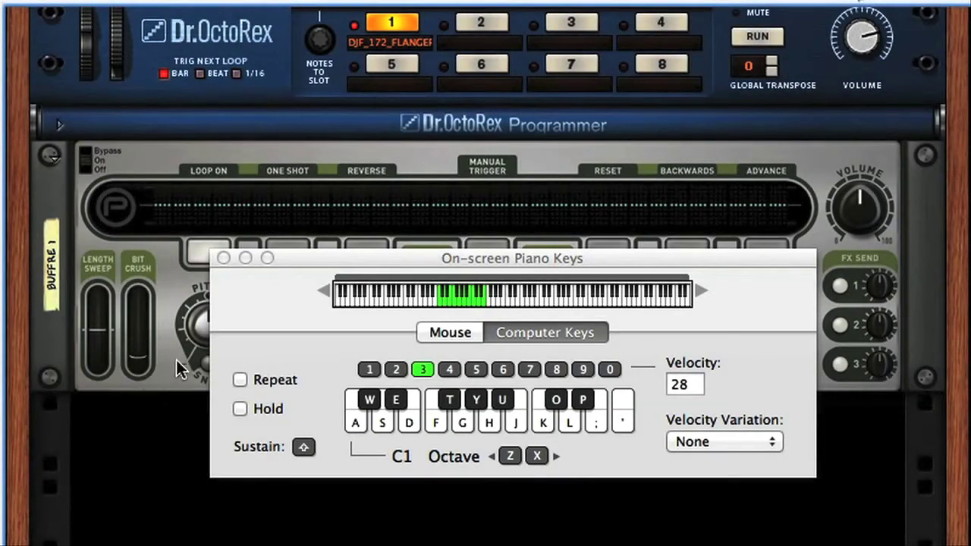
Try Buffre's Bit Crush amount, then start the drum loop
left_click(94, 334)
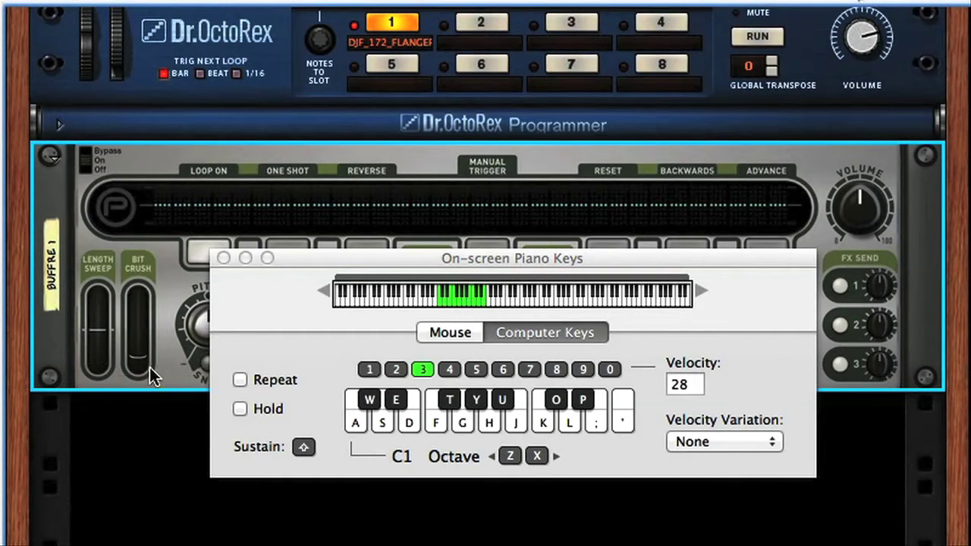
mouse_move(135, 355)
left_mouse_down()
mouse_move(135, 289)
mouse_move(138, 374)
left_mouse_up()
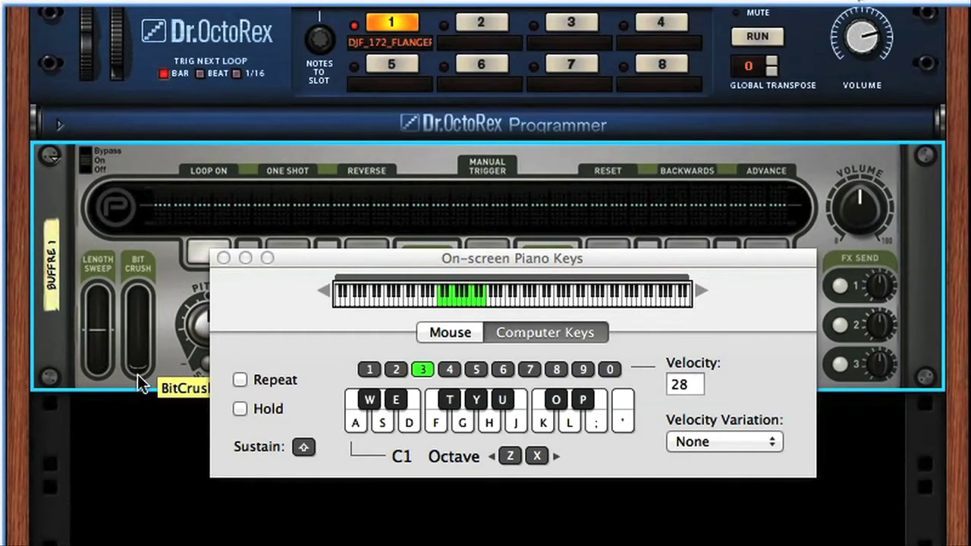
left_click(140, 438)
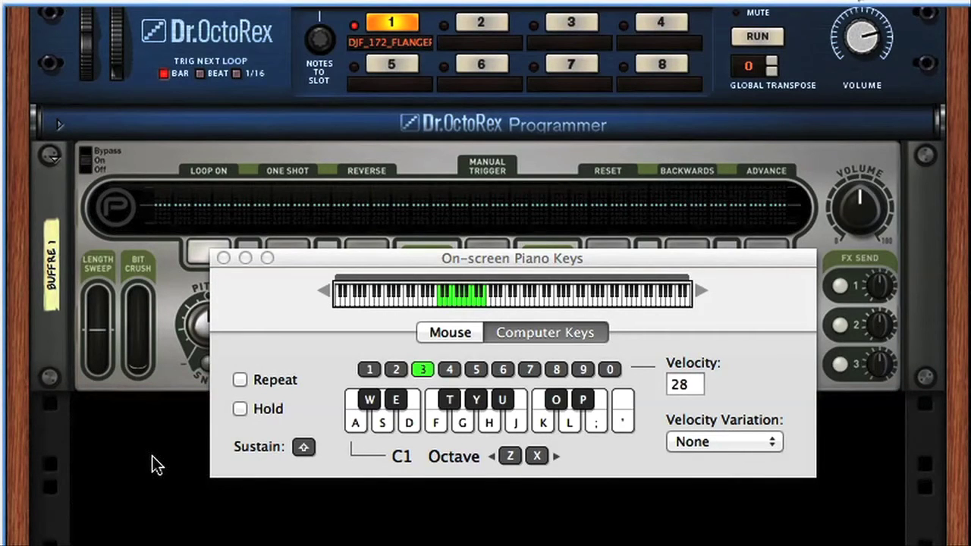
key("h")
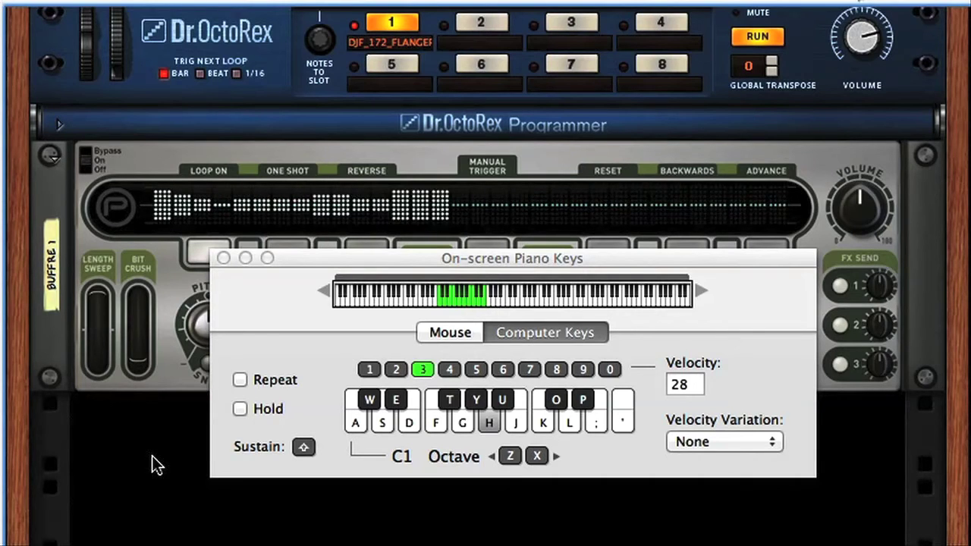
Trigger Buffre repeat slices in rhythm with the H, Y, J, K and U keys
key("h")
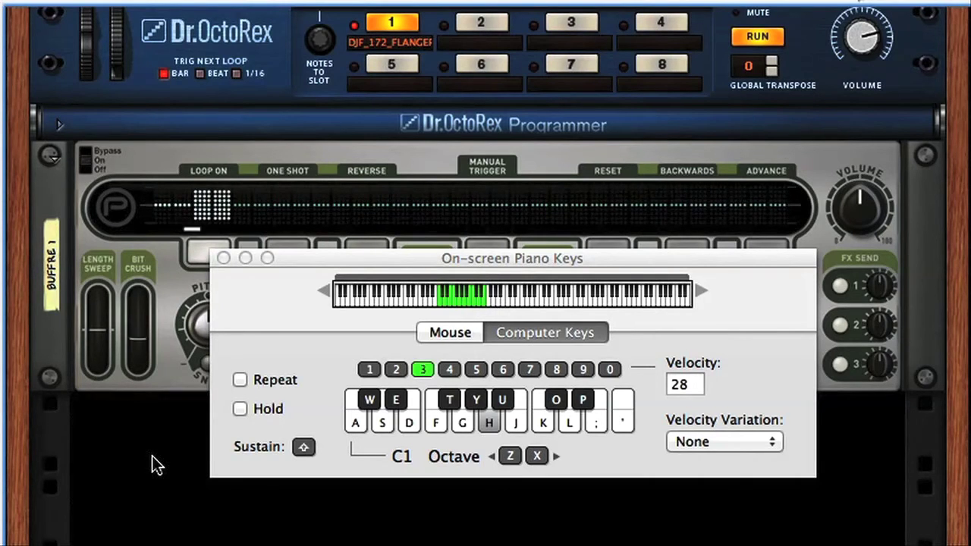
key("y")
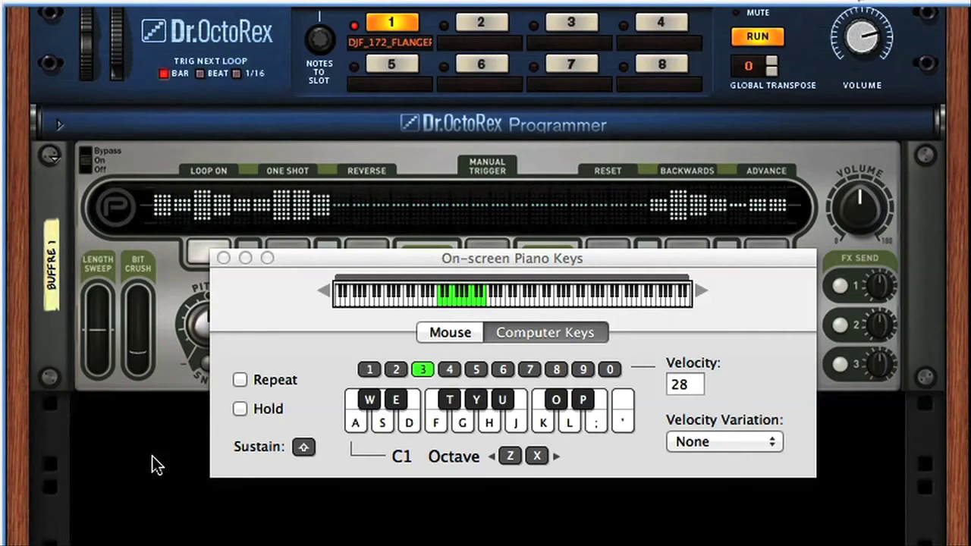
key("j")
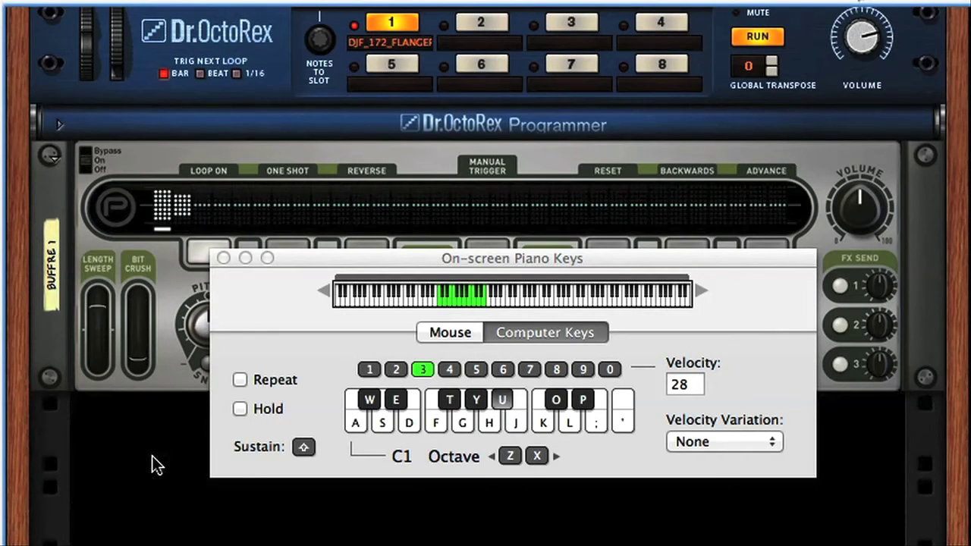
key("j")
key("k")
key("j")
key("u")
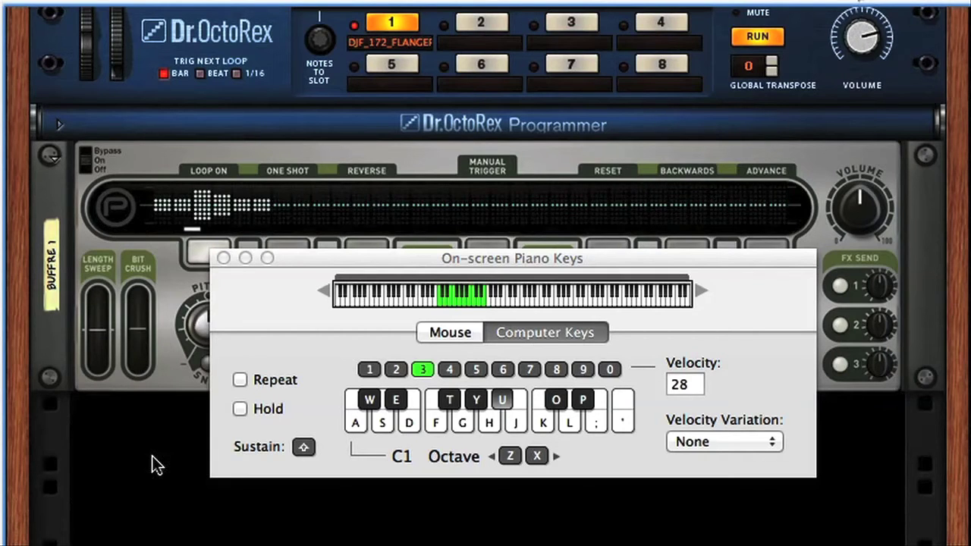
key("j")
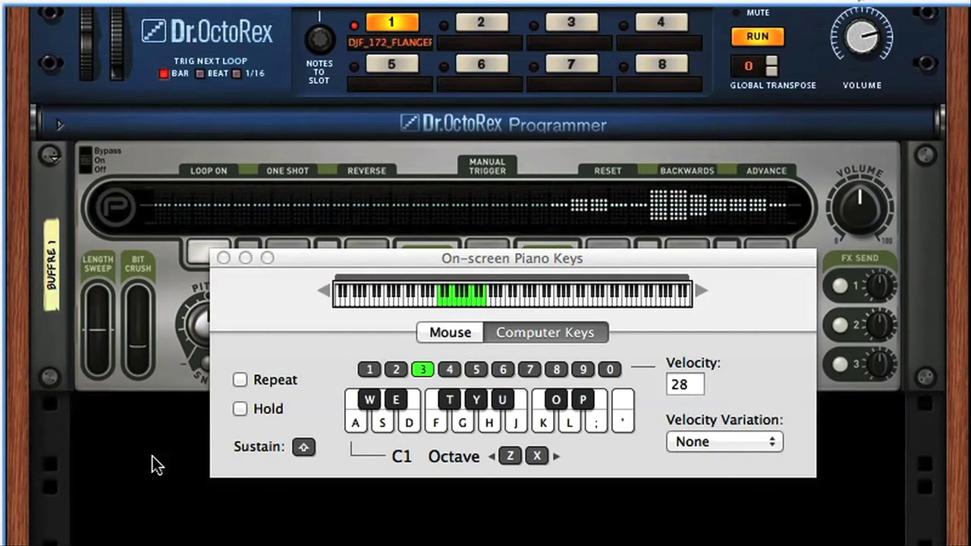
key("j")
key("j")
key("k")
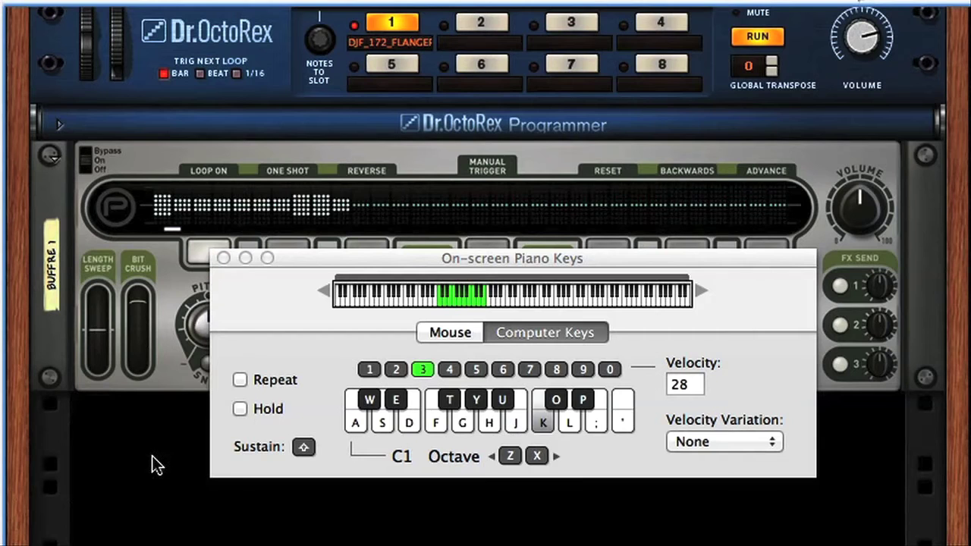
key("j")
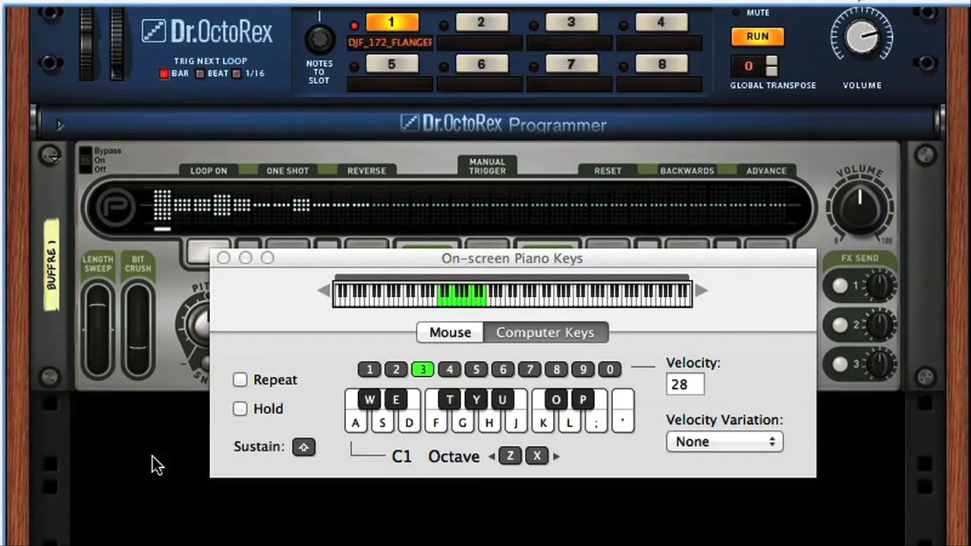
key("h")
key("u")
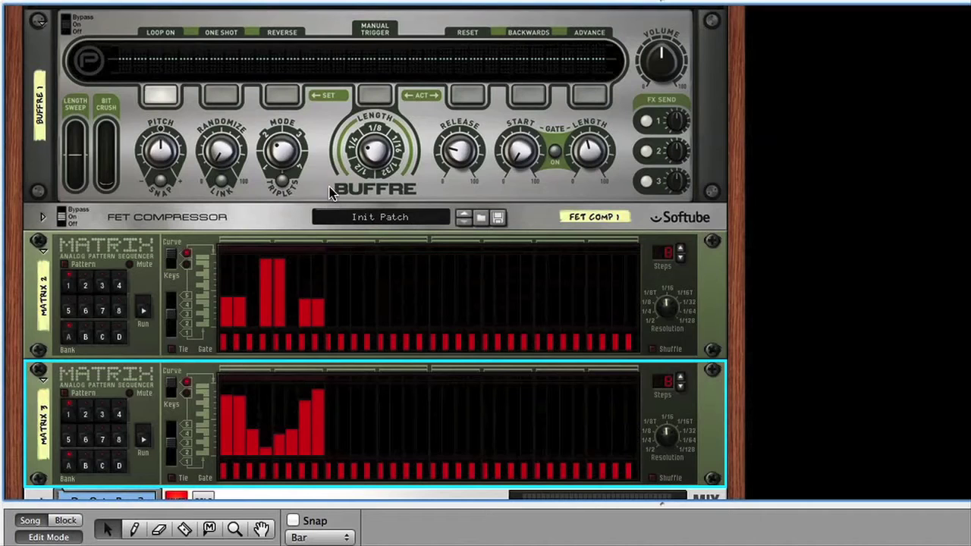
Try Buffre Randomize near 48% and enable pattern playback on Matrix 2 and Matrix 3
left_click(64, 270)
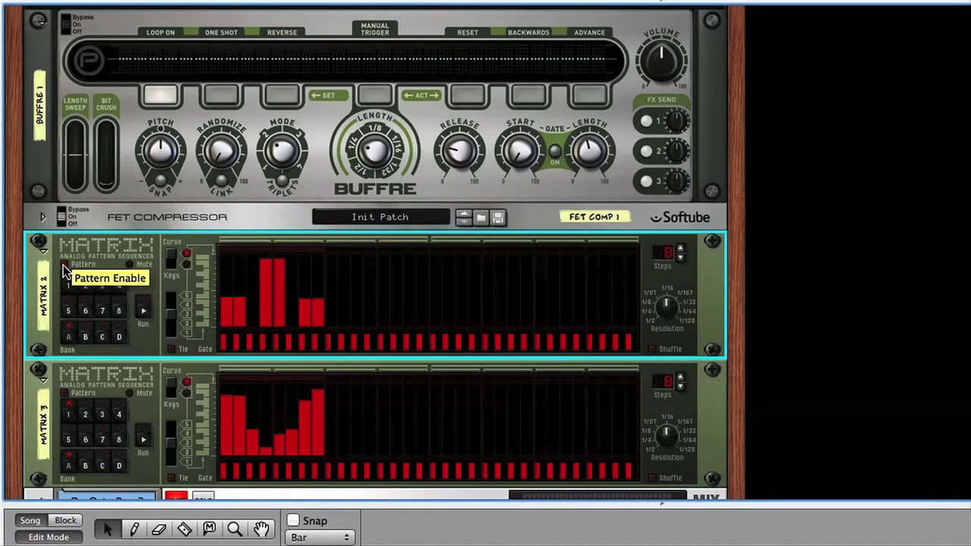
left_click(66, 400)
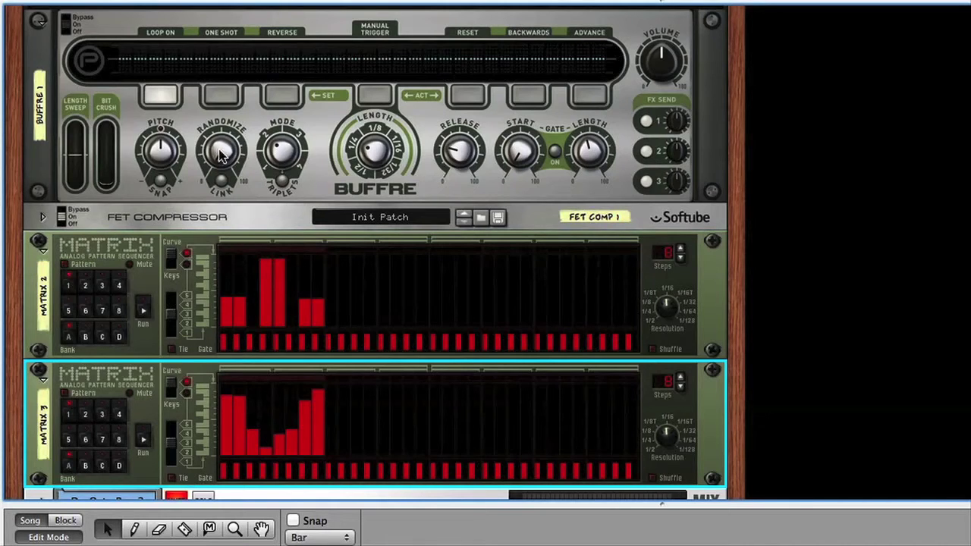
left_click_drag(219, 155, 220, 135)
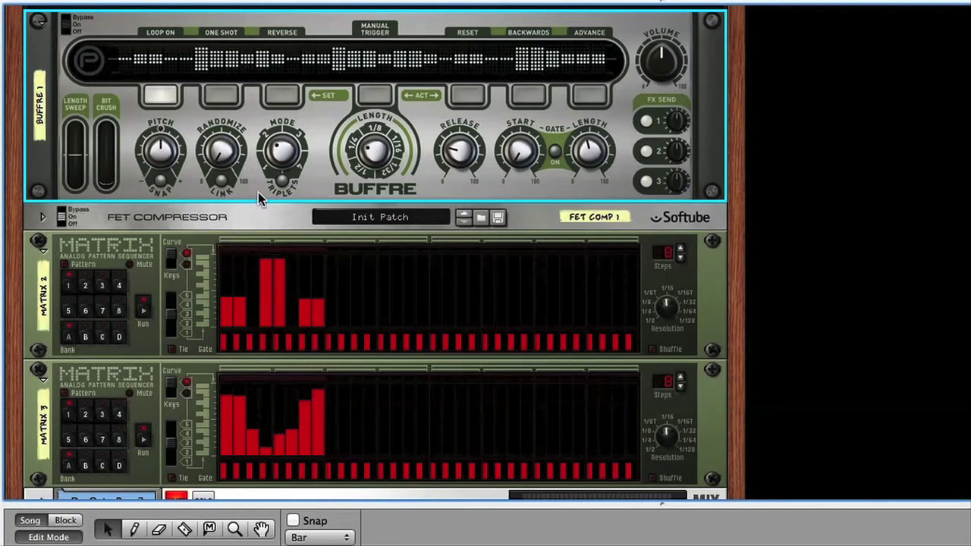
left_click(69, 282)
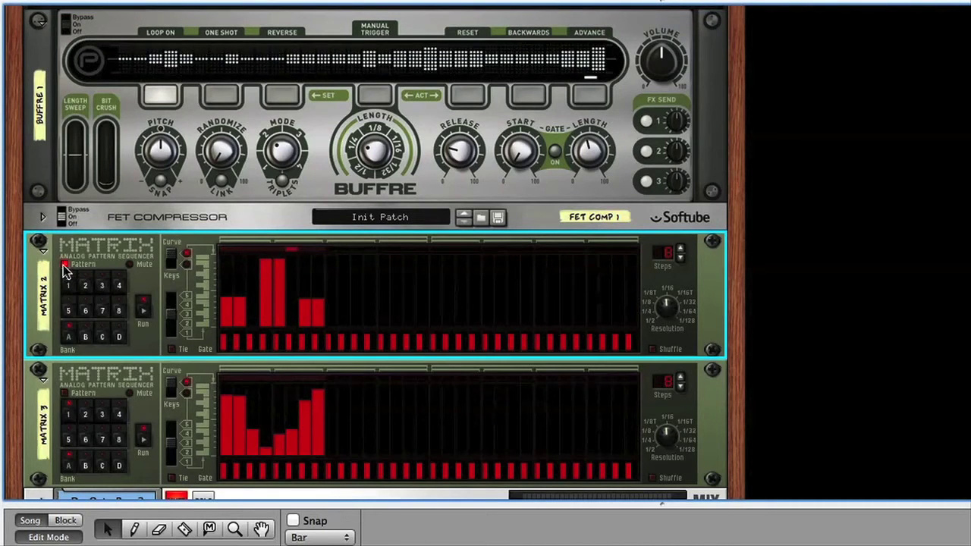
left_click(84, 392)
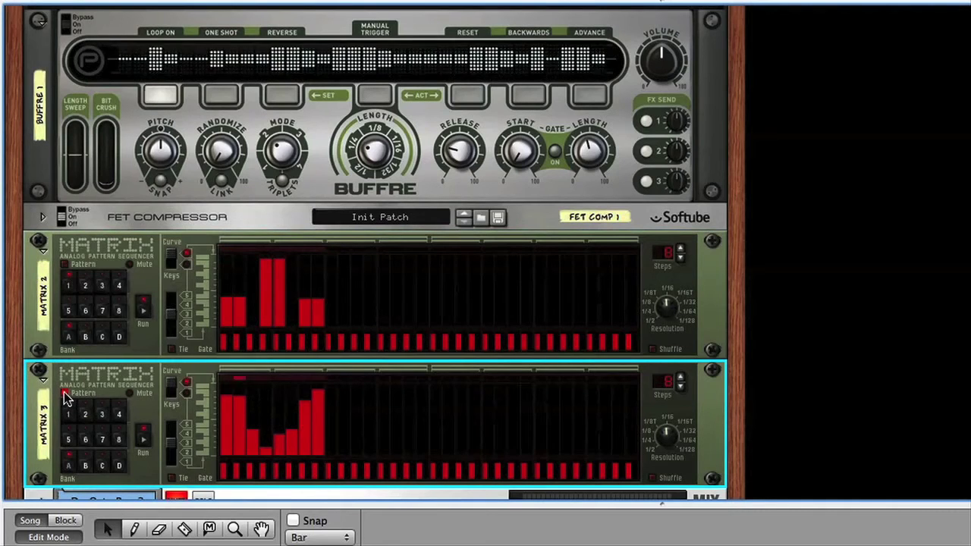
left_click(65, 269)
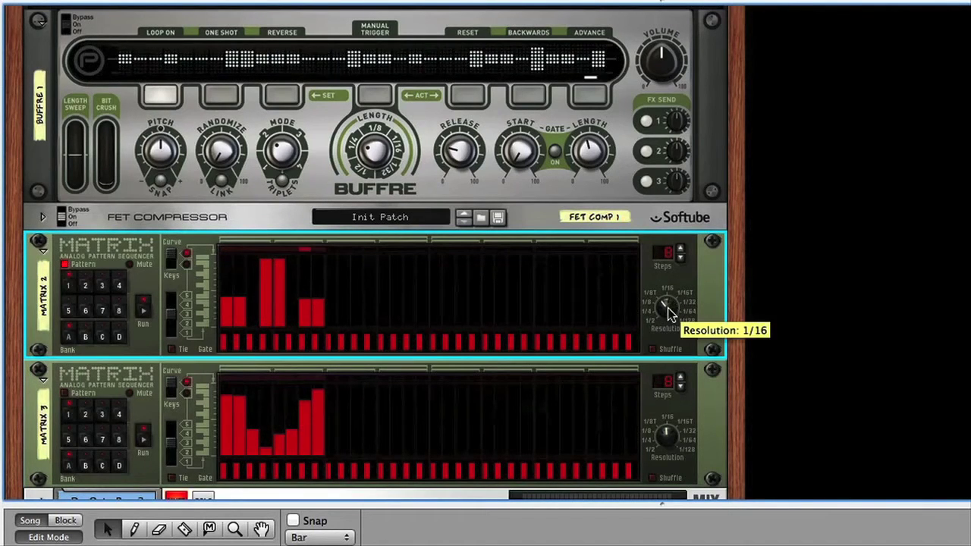
Set Matrix 2's resolution to 1/8 and Buffre's Randomize to 8%, toggling Matrix 2 playback
left_click_drag(668, 314, 666, 317)
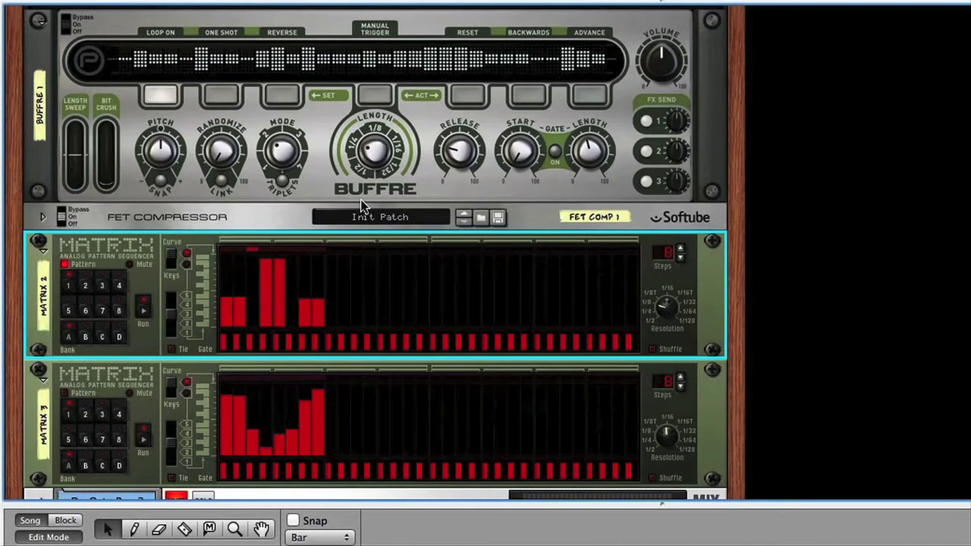
left_click_drag(218, 151, 222, 109)
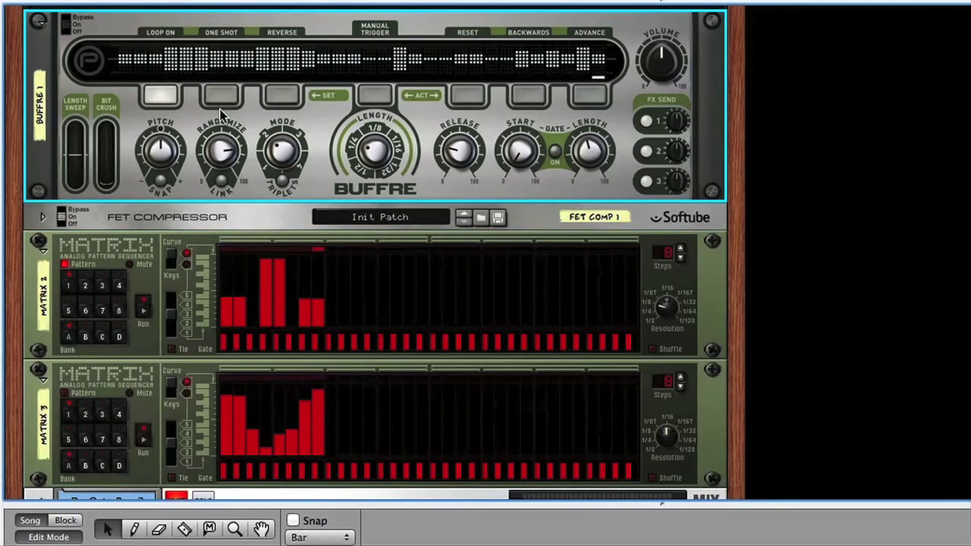
left_click(66, 270)
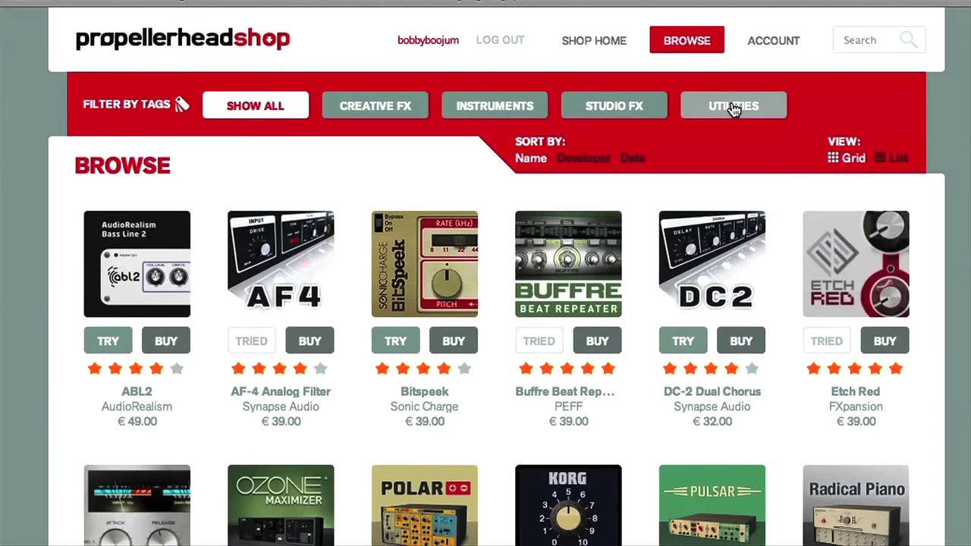
Filter the shop by Utilities and open the Pulsar product page, scrolling its details
left_click(733, 108)
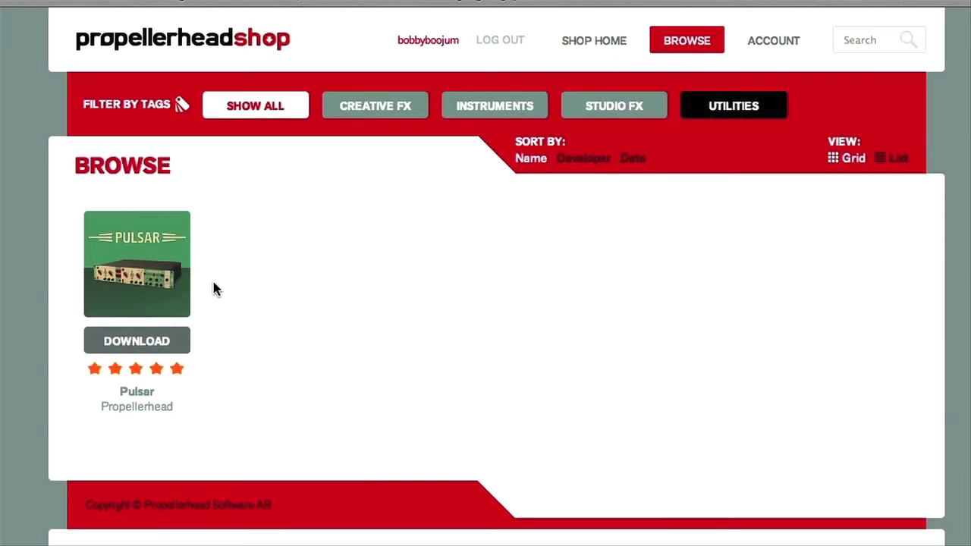
left_click(140, 282)
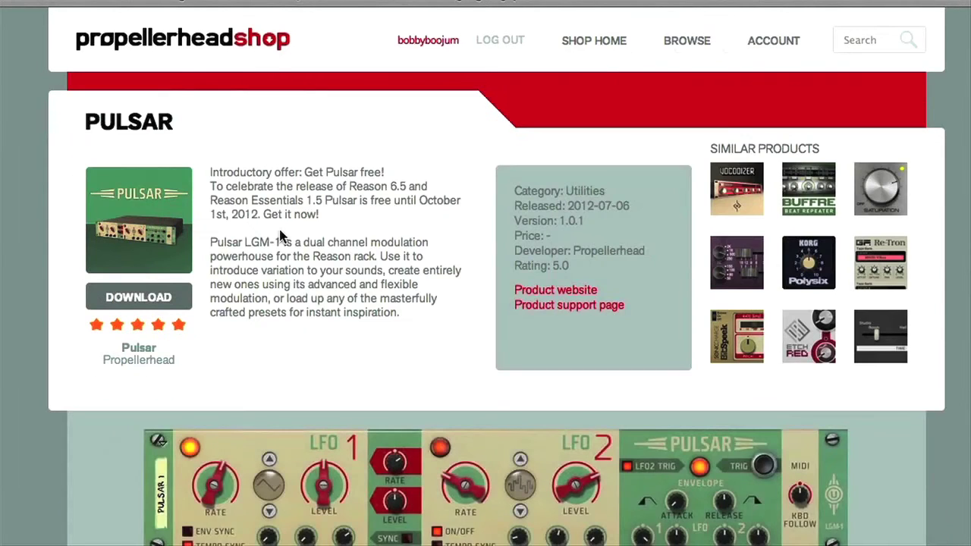
scroll(279, 235, "down", 3)
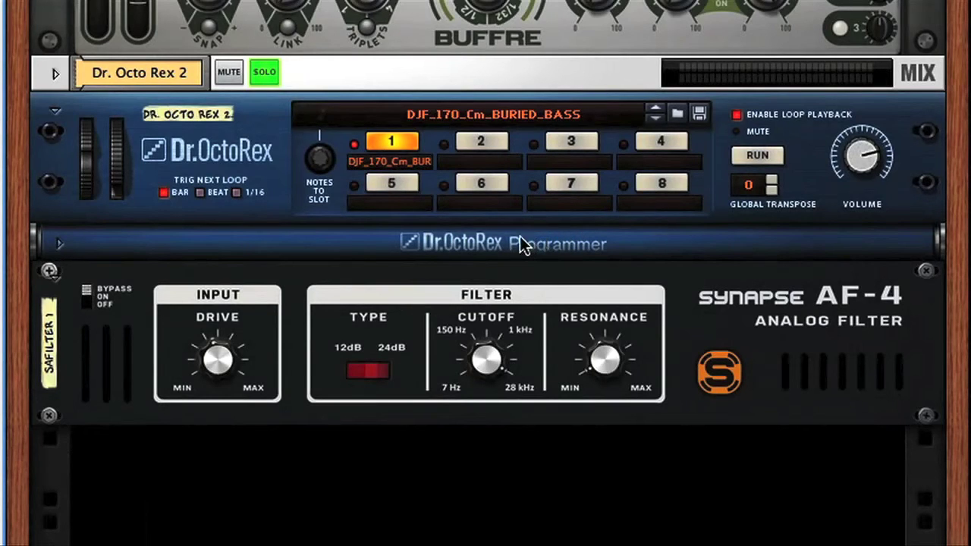
Play the bass loop, select the AF-4 filter, and raise its Drive to about 83%
key("space")
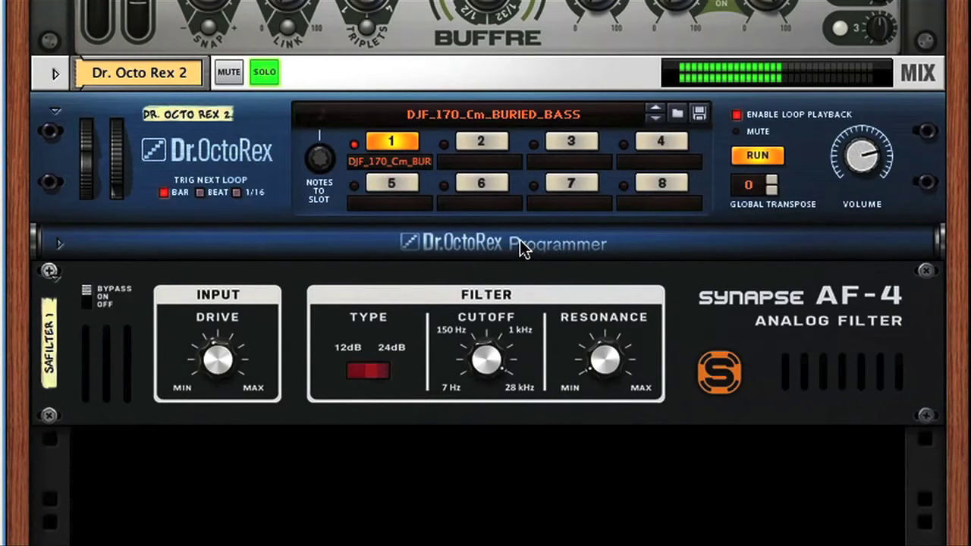
key("space")
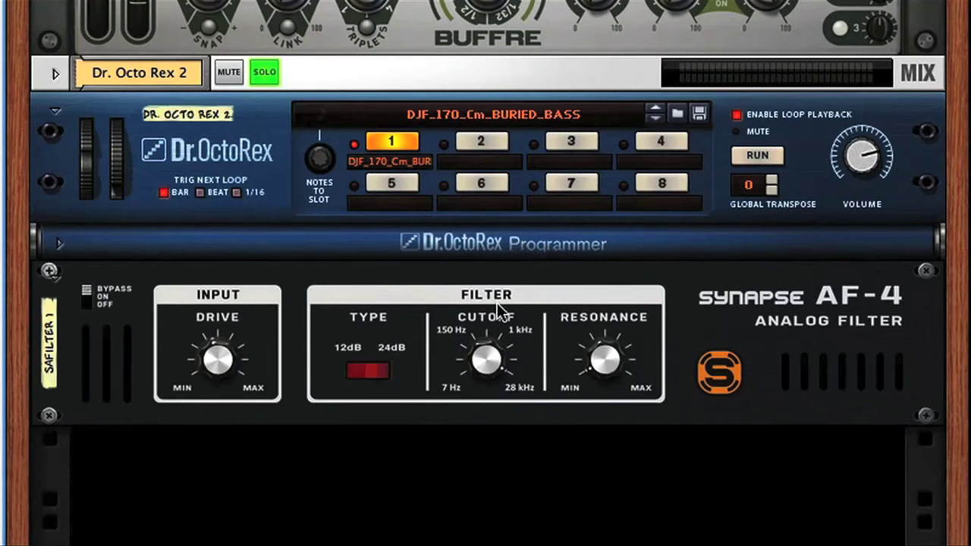
left_click(558, 358)
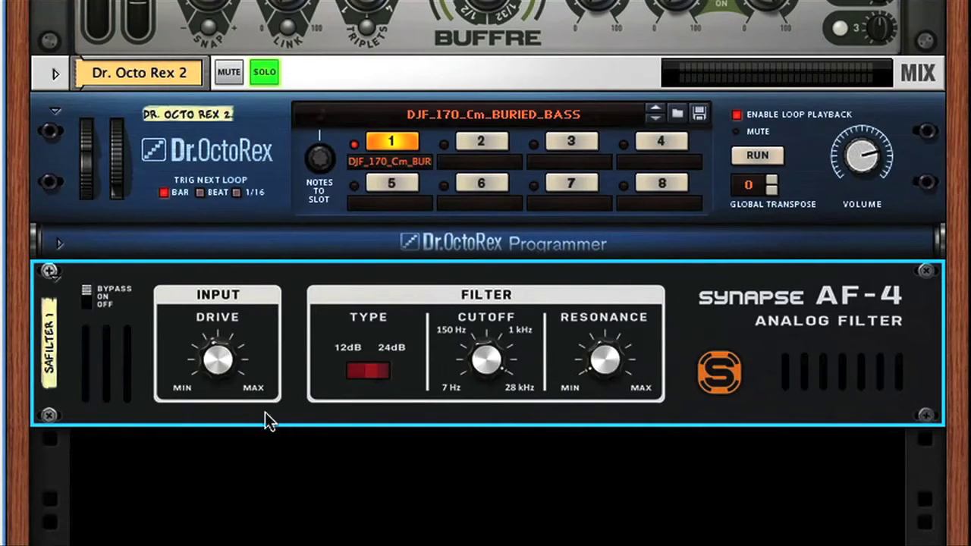
mouse_move(218, 365)
key("space")
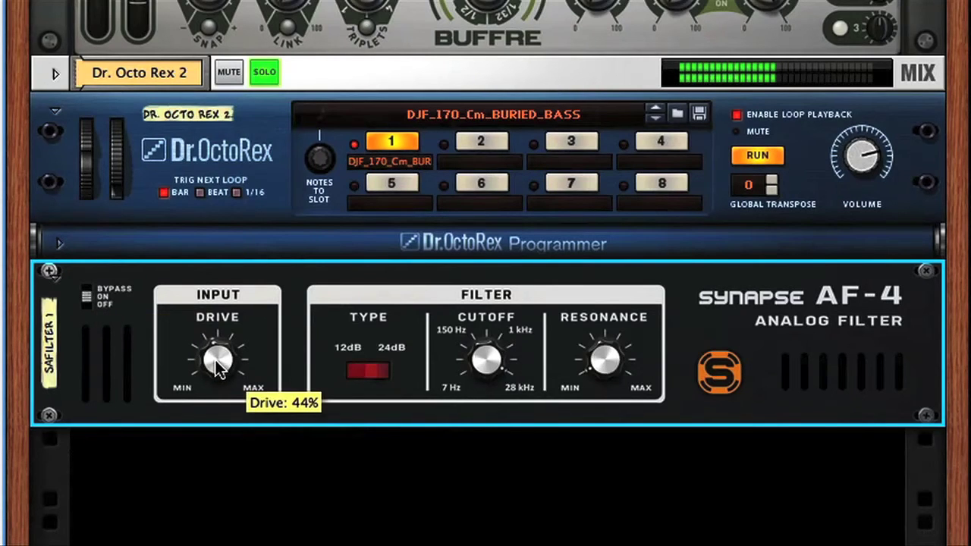
left_click_drag(216, 361, 216, 331)
Set AF-4 Resonance to about 38%, sweep Cutoff down to 63 Hz, then stop playback
mouse_move(492, 364)
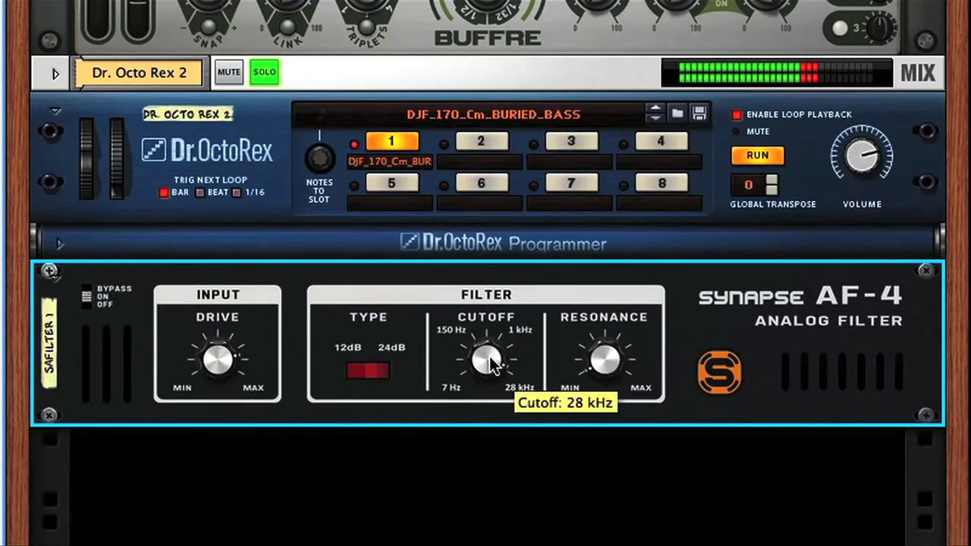
mouse_move(492, 364)
left_mouse_down()
mouse_move(492, 408)
mouse_move(493, 372)
left_mouse_up()
mouse_move(604, 349)
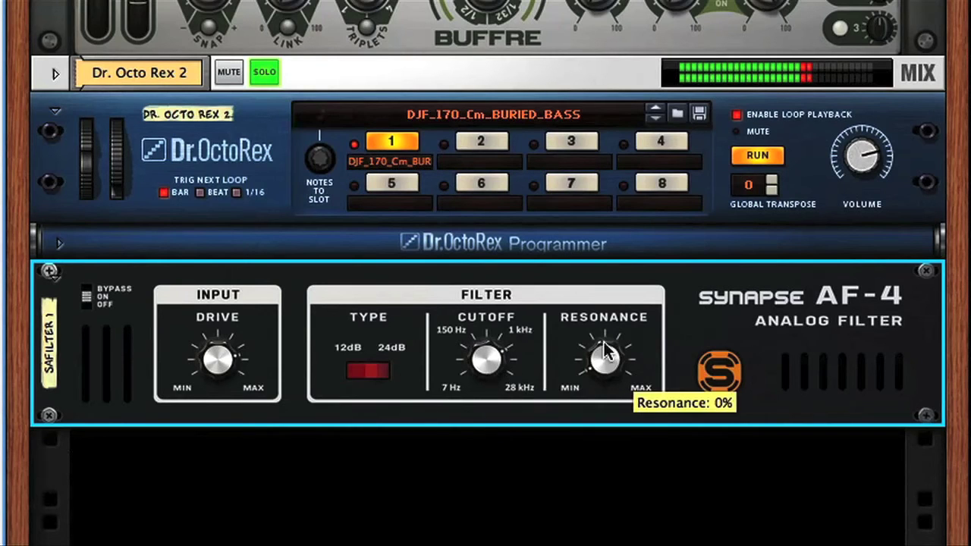
left_click_drag(605, 351, 605, 336)
mouse_move(486, 364)
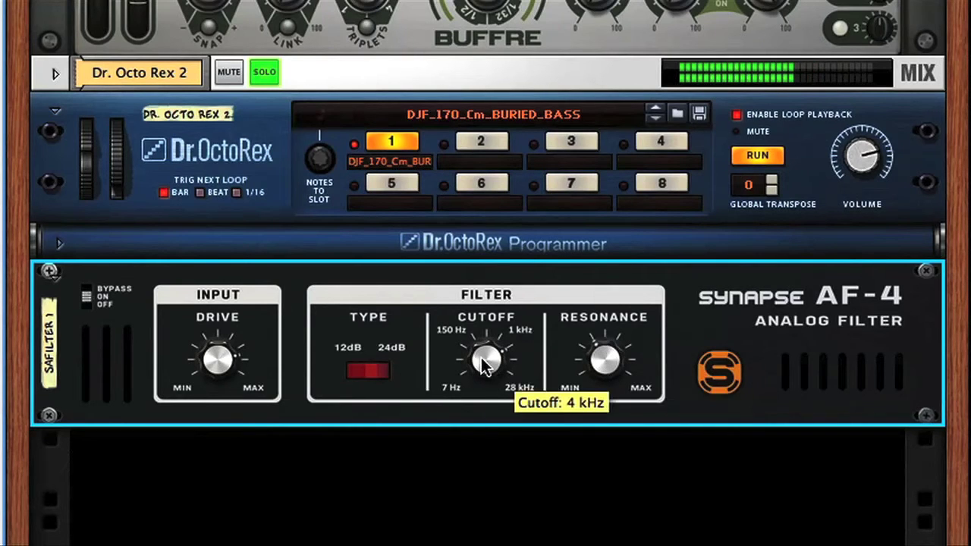
left_click_drag(485, 364, 486, 386)
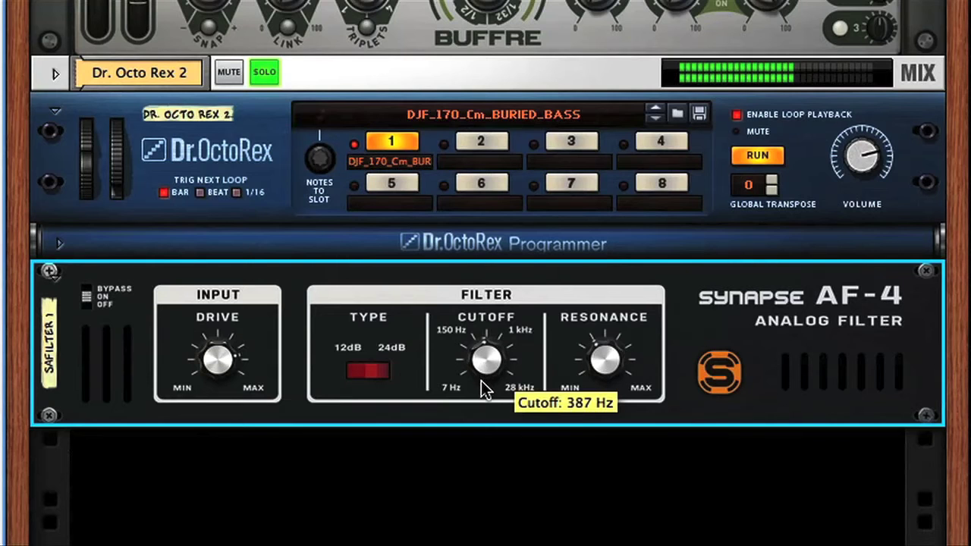
left_click_drag(481, 380, 481, 397)
key("space")
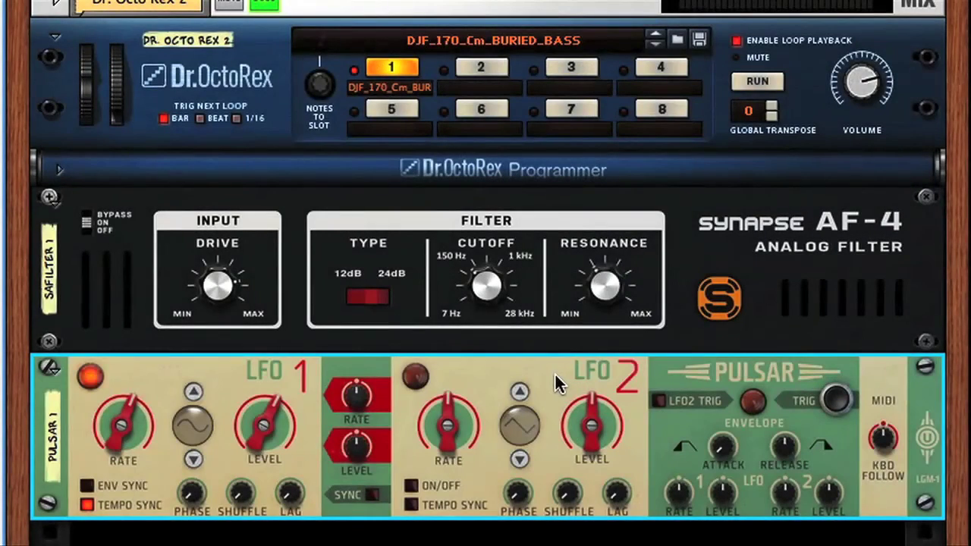
Verify Pulsar's LFO1 feeds the AF-4 Cutoff CV, restart the loop, and drop Resonance to about 22%
key("Tab")
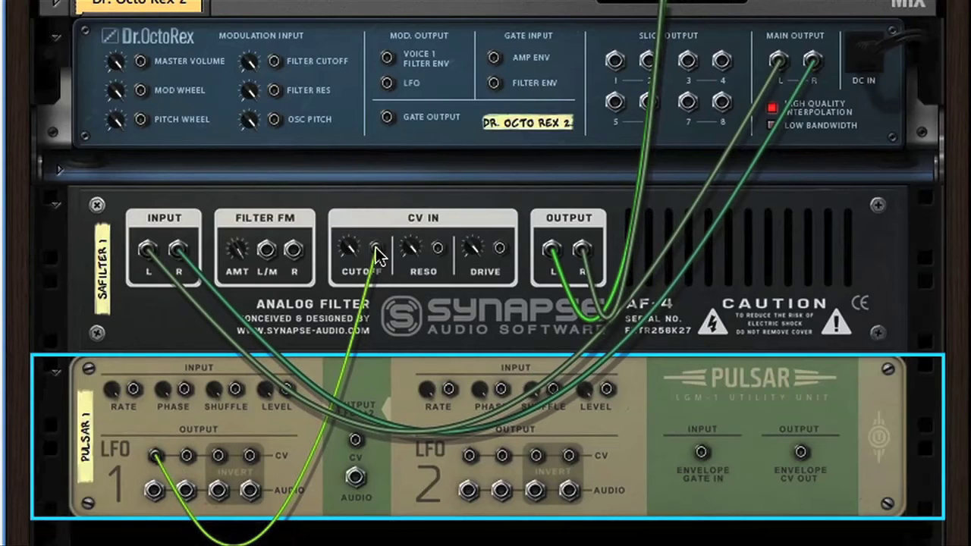
key("Tab")
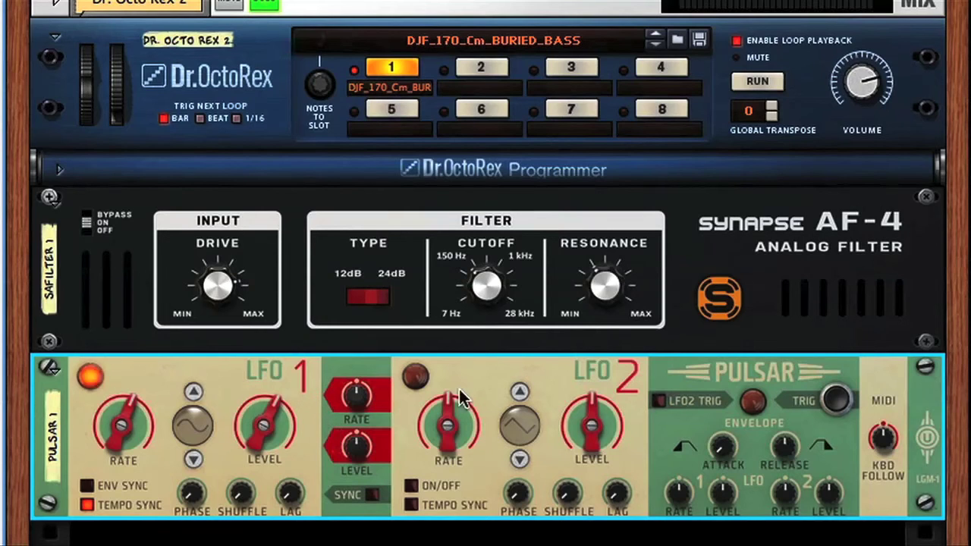
mouse_move(492, 304)
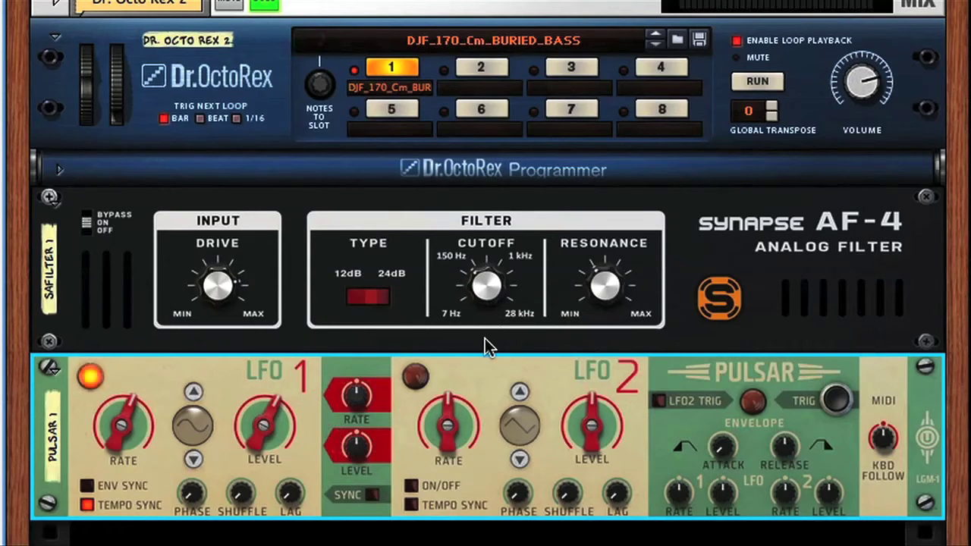
key("space")
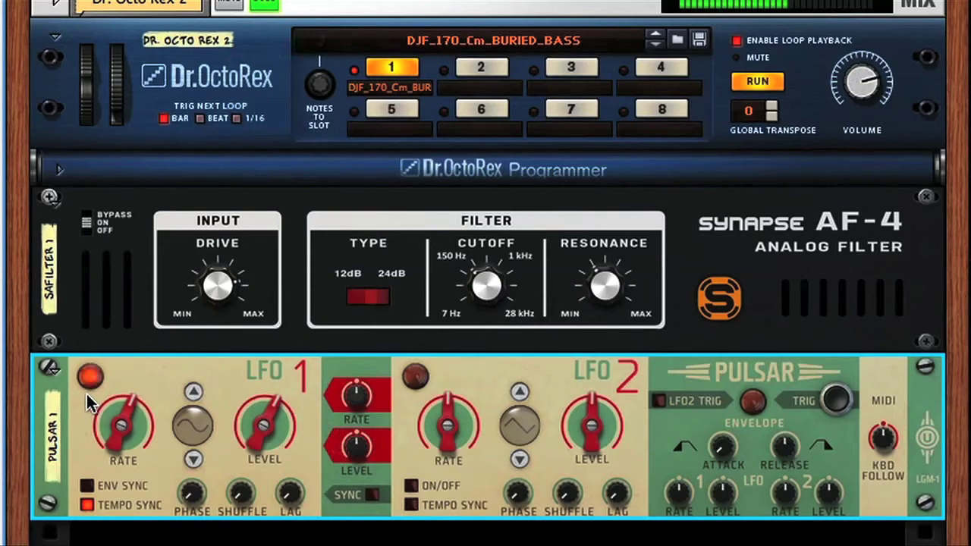
mouse_move(87, 395)
left_click_drag(601, 305, 599, 317)
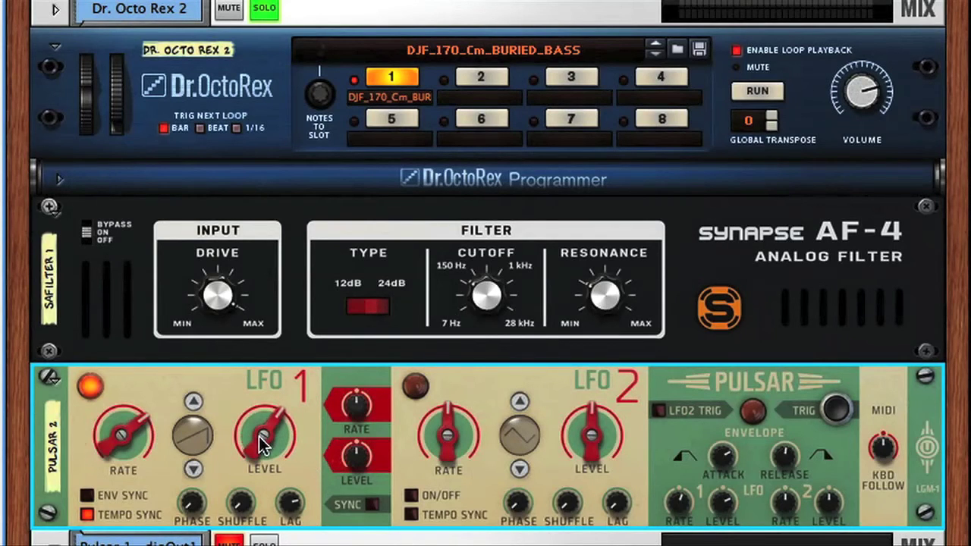
Step Pulsar 2's LFO 1 through its waveforms, past stepped random, to the smooth curved shape
left_click(194, 470)
left_click(194, 470)
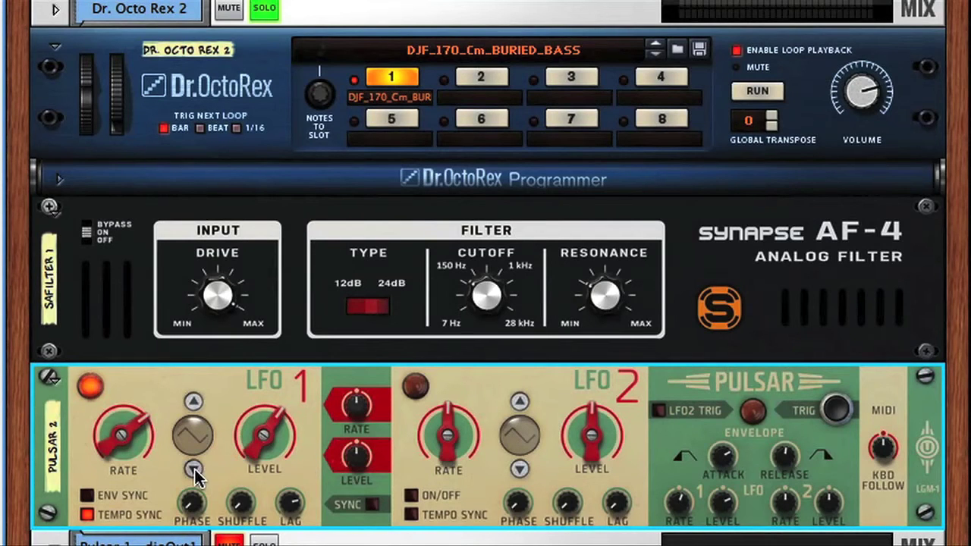
left_click(194, 470)
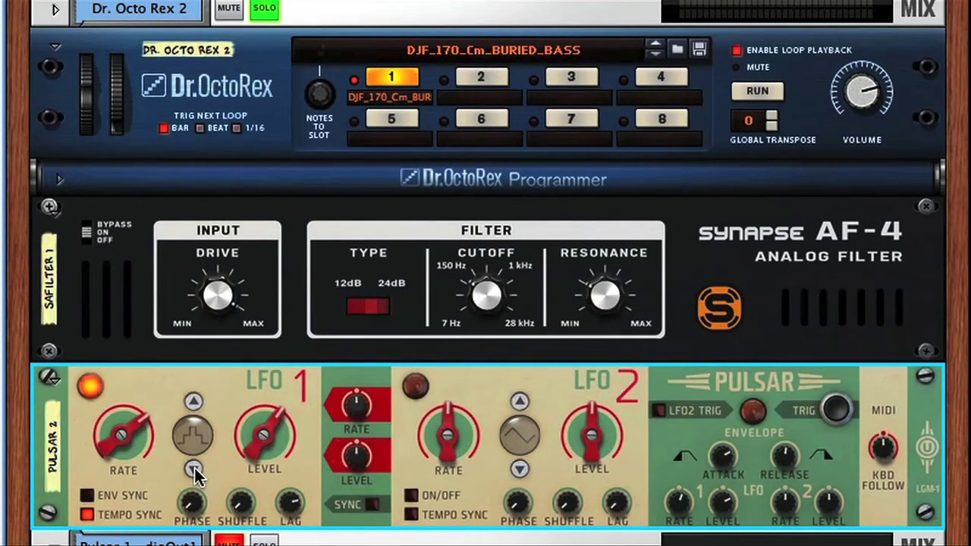
left_click(195, 471)
left_click(194, 470)
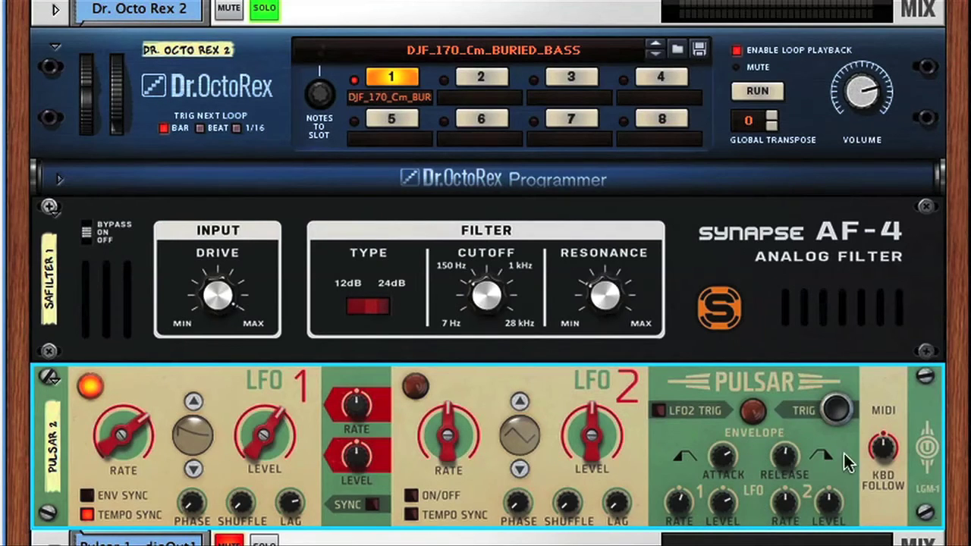
Start the loop playing and fire Pulsar 2's envelope trigger a few times
left_click(837, 409)
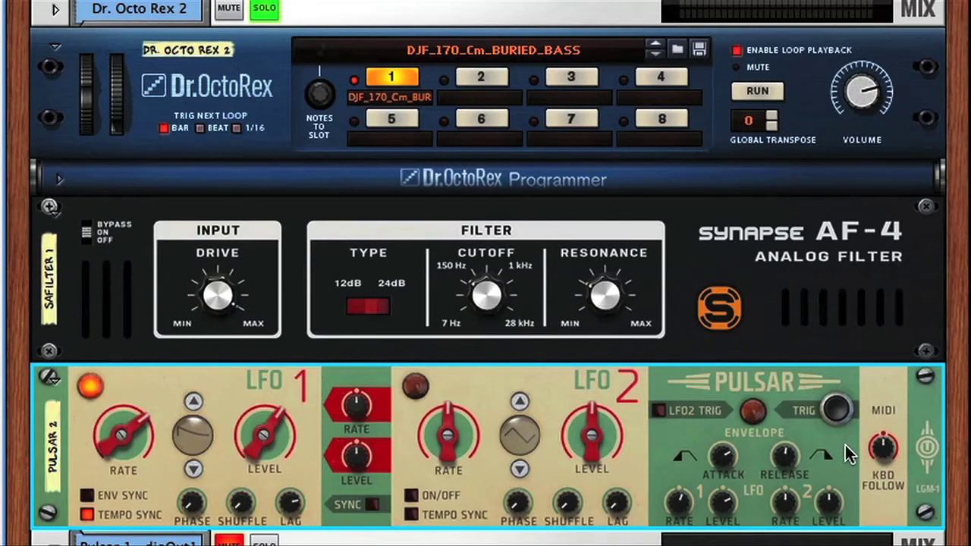
key("space")
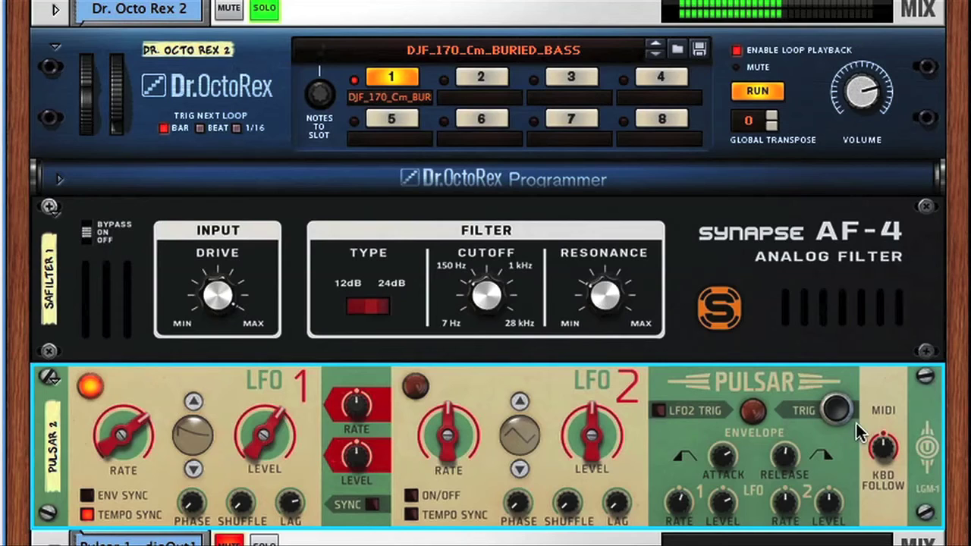
left_click(835, 410)
left_click(837, 411)
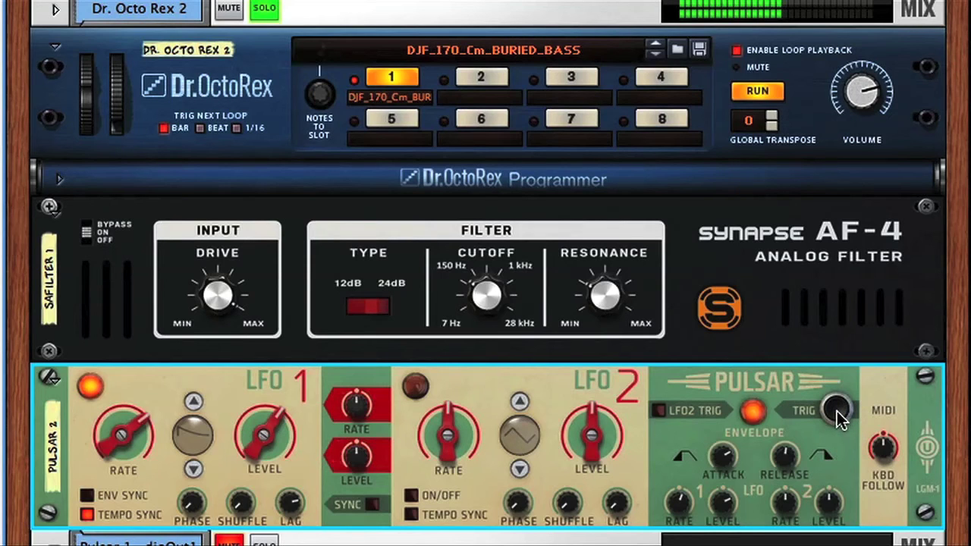
Unsolo the Dr. Octo Rex 2 track and keep retriggering Pulsar 2's envelope to sweep the filter
left_click(265, 8)
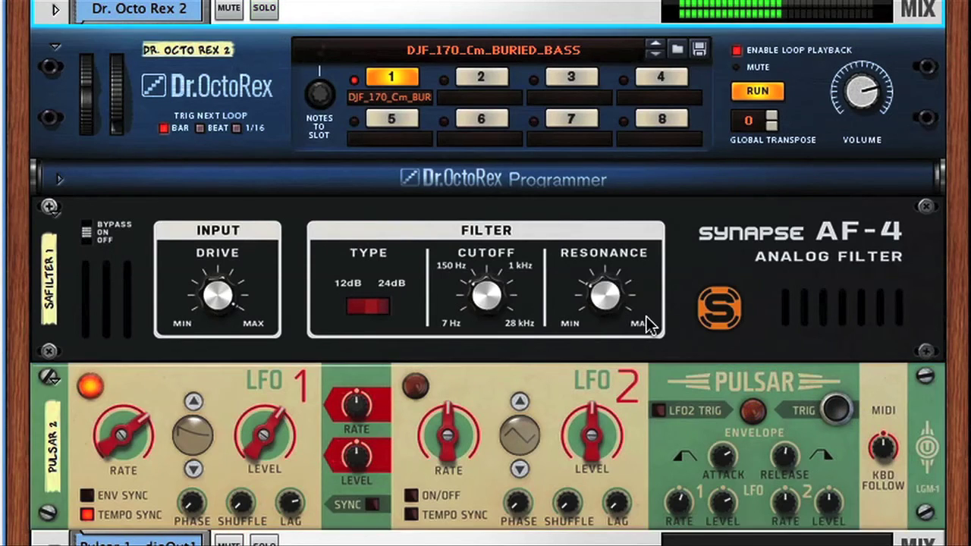
left_click(837, 411)
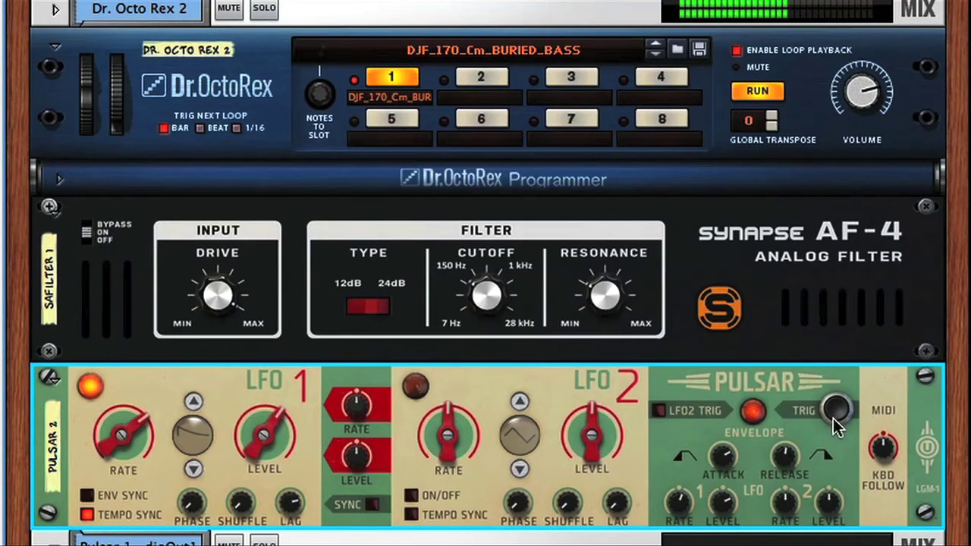
left_click(837, 411)
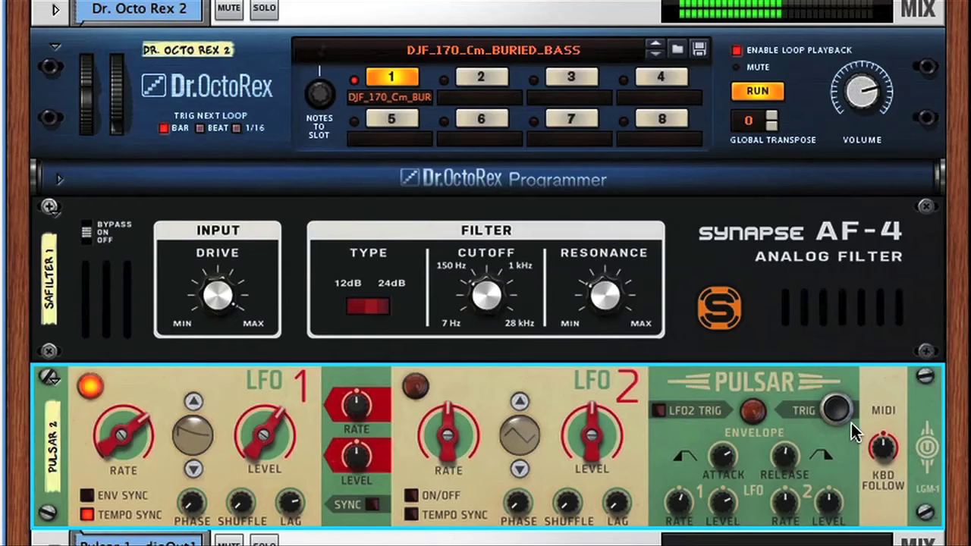
left_click(837, 411)
left_click(842, 410)
left_click(839, 409)
left_click(837, 409)
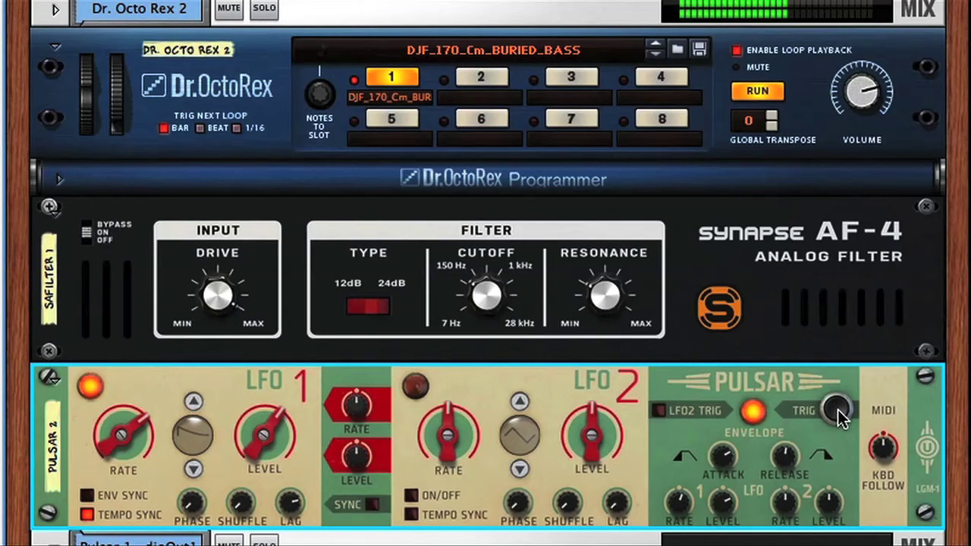
left_click(835, 408)
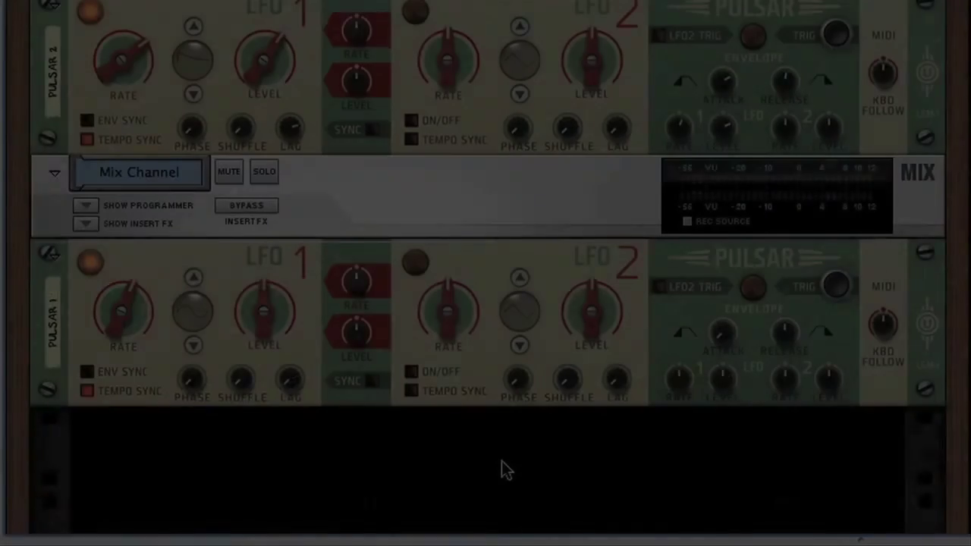
Cable Pulsar 1's LFO1 audio output into the Mix Channel's left input on the back panel
key("Tab")
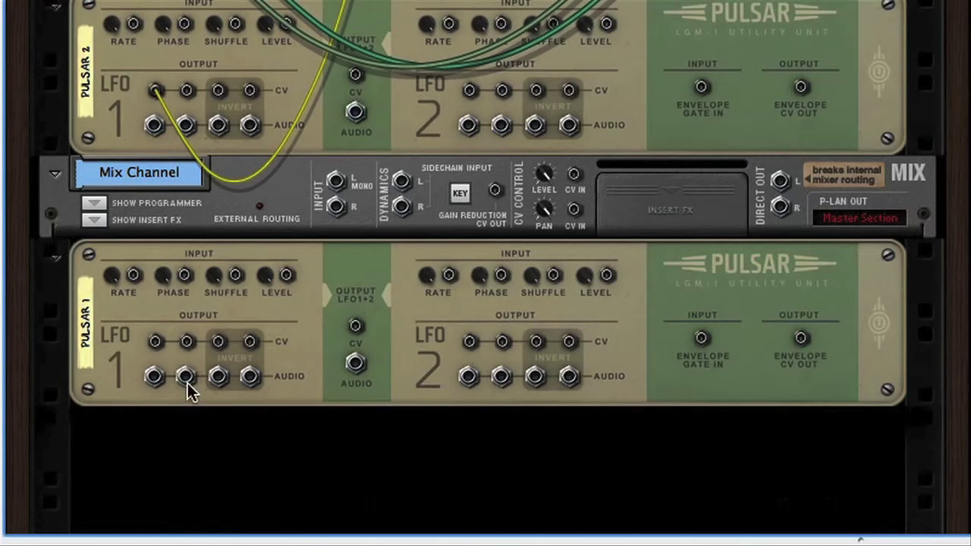
left_click_drag(154, 377, 339, 184)
key("Tab")
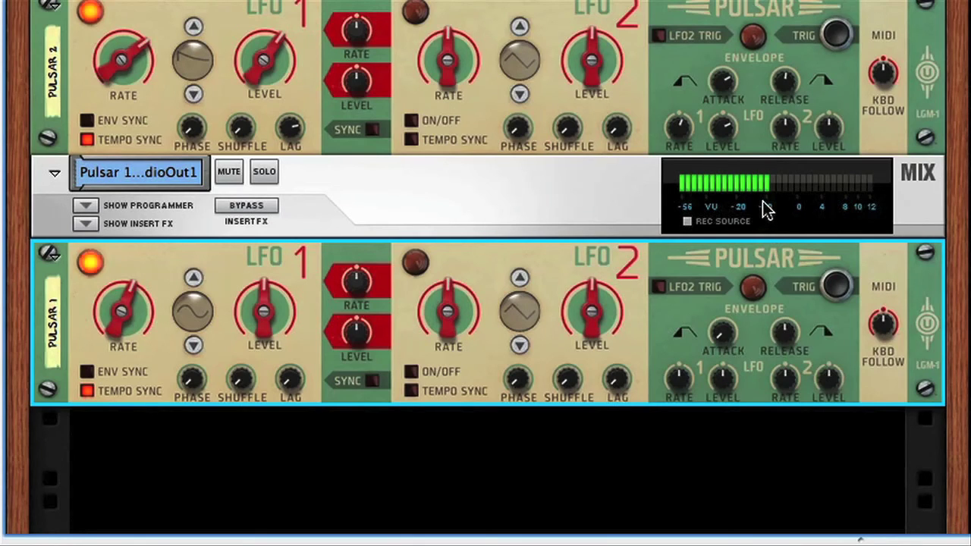
Turn off LFO 1 tempo sync, raise its rate, and turn up the envelope's LFO1 amount
left_click(88, 391)
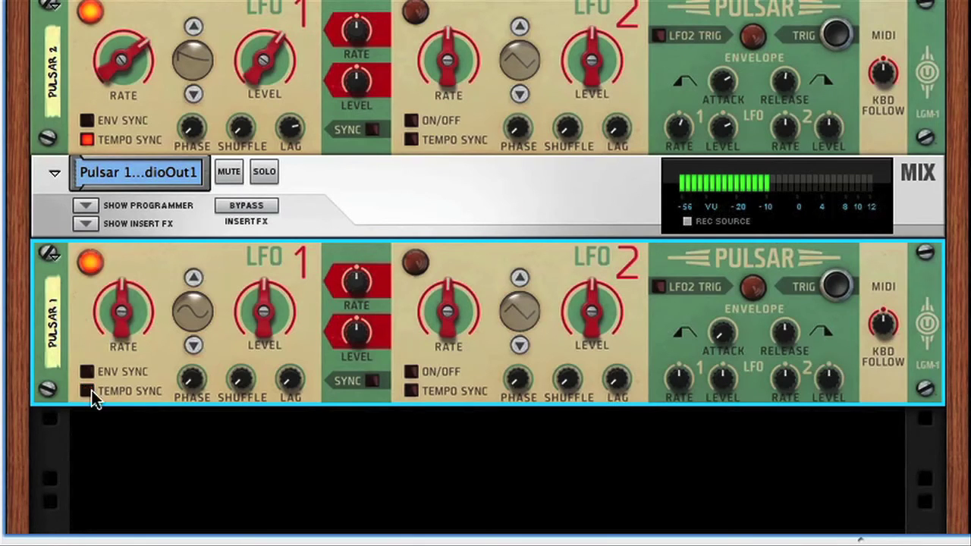
left_click_drag(129, 320, 135, 281)
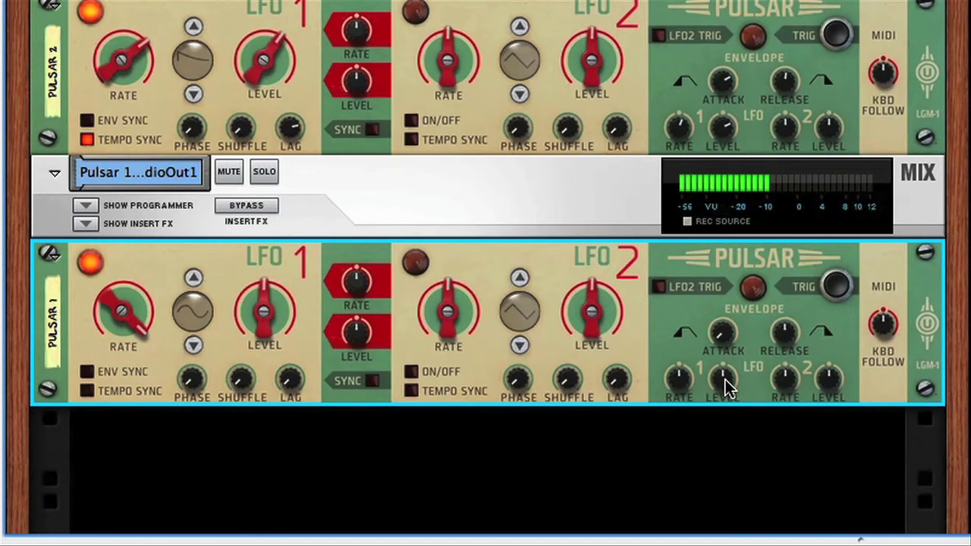
left_click_drag(726, 381, 726, 358)
Lower LFO 1's level, start playback, shorten the envelope release, and switch LFO 1 to square
left_click_drag(265, 310, 265, 337)
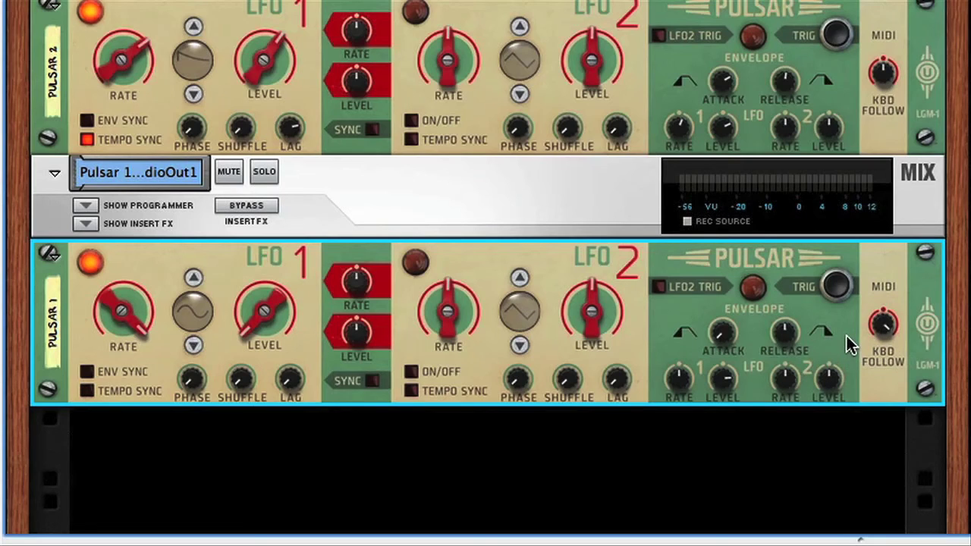
key("space")
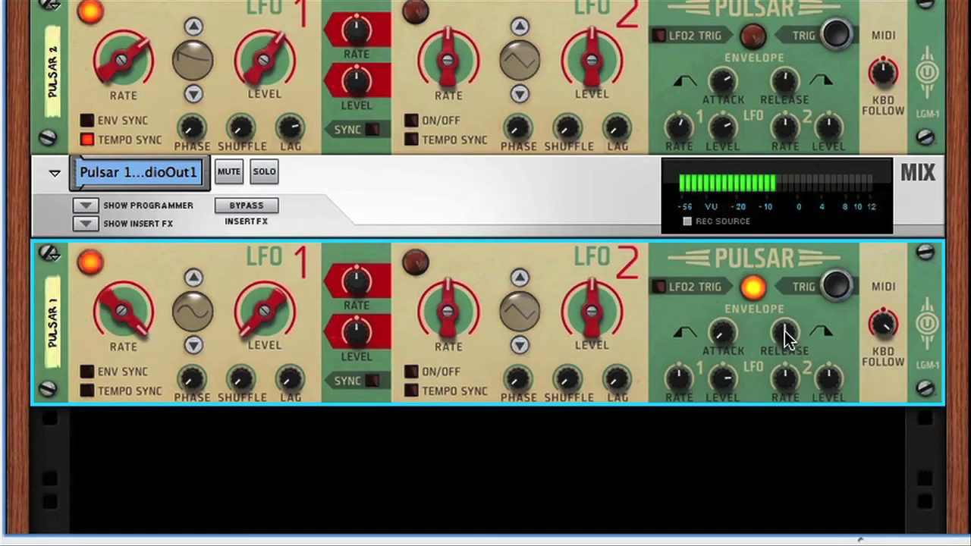
left_click_drag(783, 332, 783, 341)
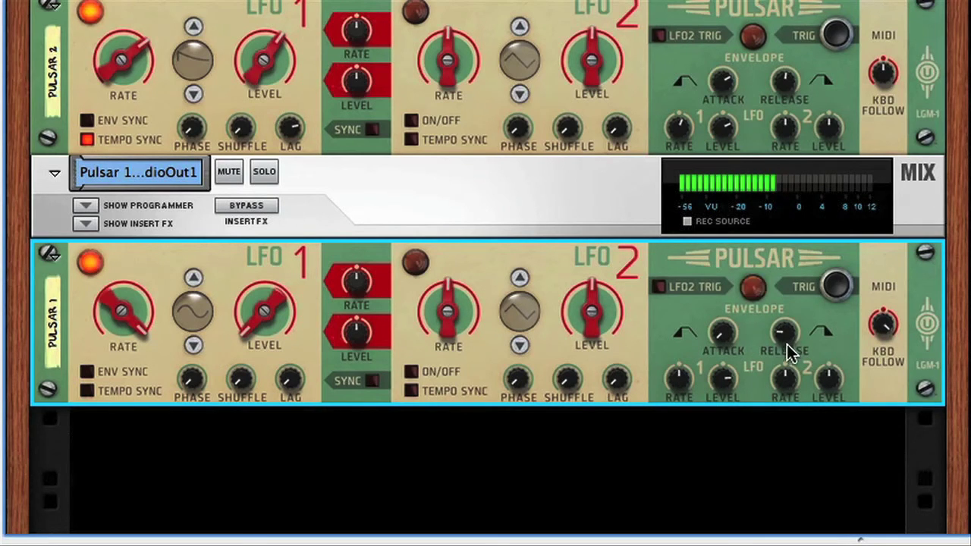
left_click(192, 344)
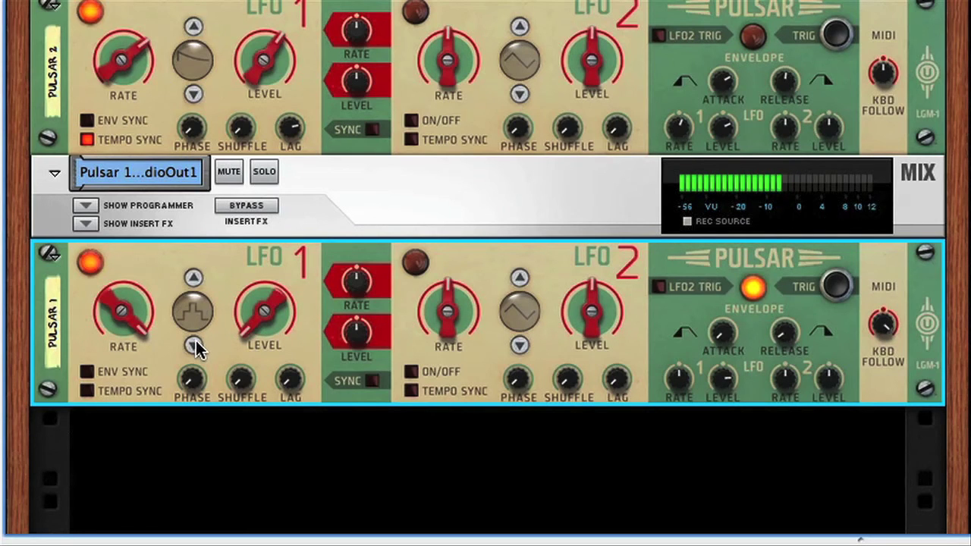
Cycle Pulsar 1's LFO 1 waveform back to square and turn up its shuffle
left_click(194, 345)
left_click(194, 346)
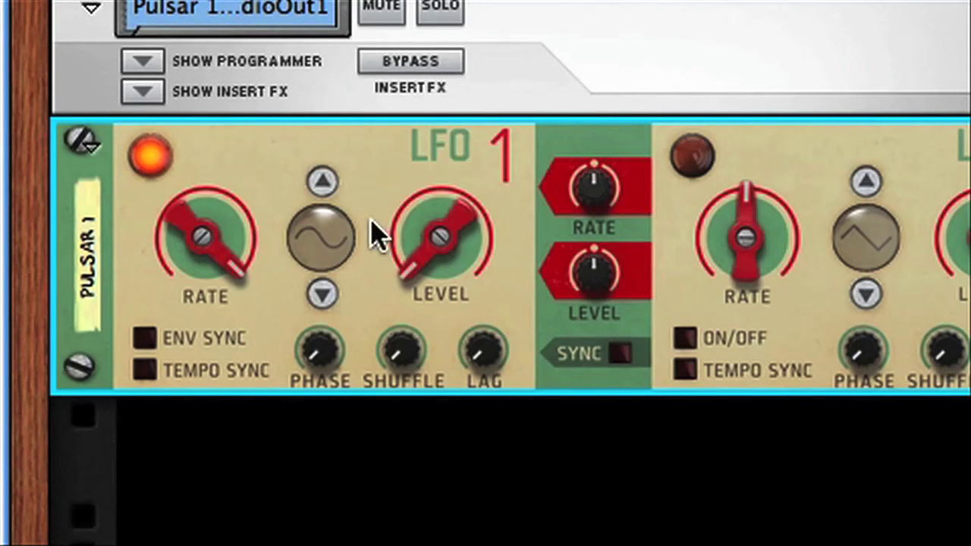
left_click(323, 182)
left_click(330, 187)
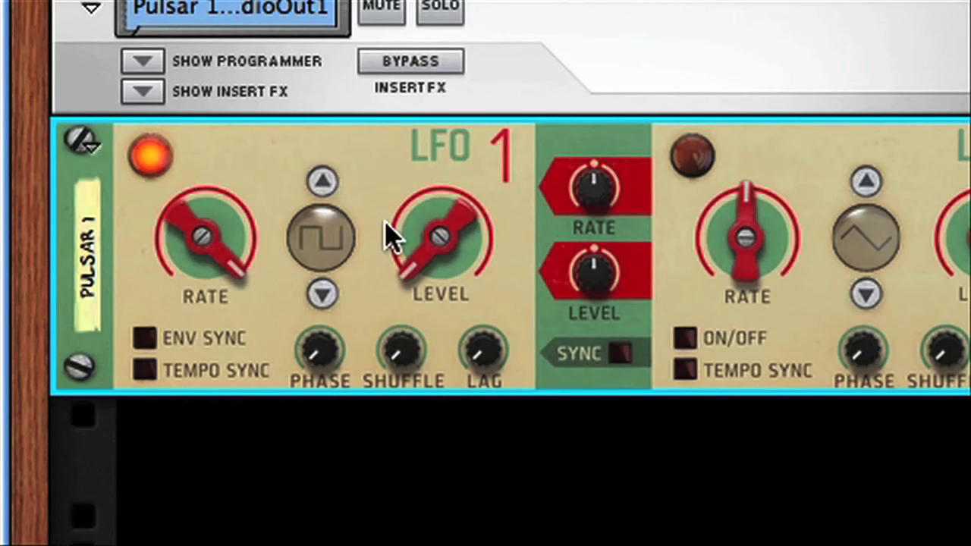
left_click_drag(406, 374, 395, 302)
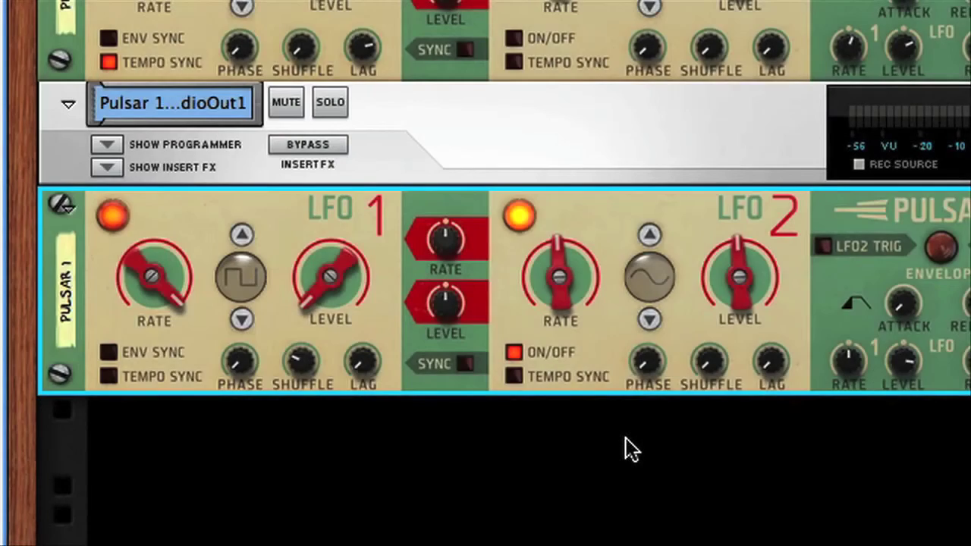
Speed up LFO 2's rate, switch LFO 1 to triangle, and raise LFO 2's level slightly
key("Tab")
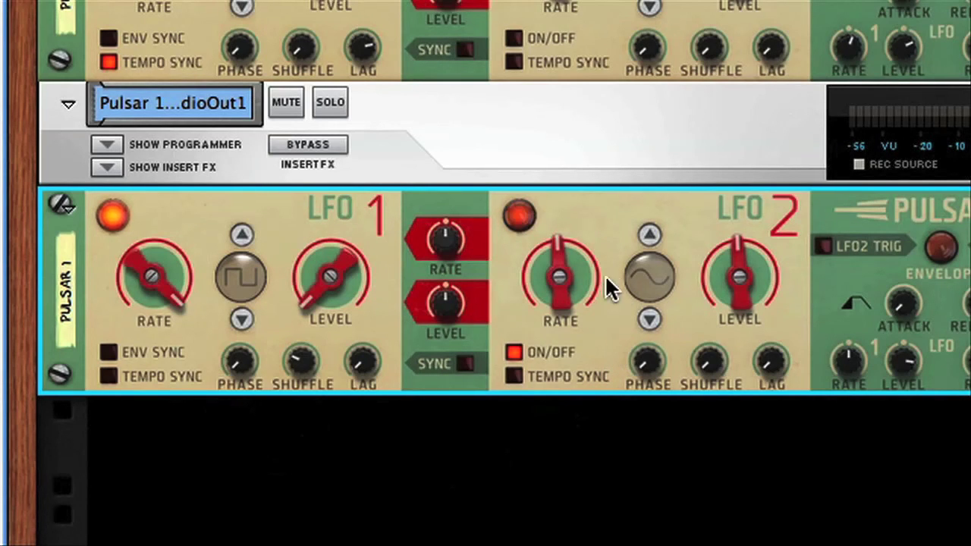
left_click_drag(554, 282, 560, 262)
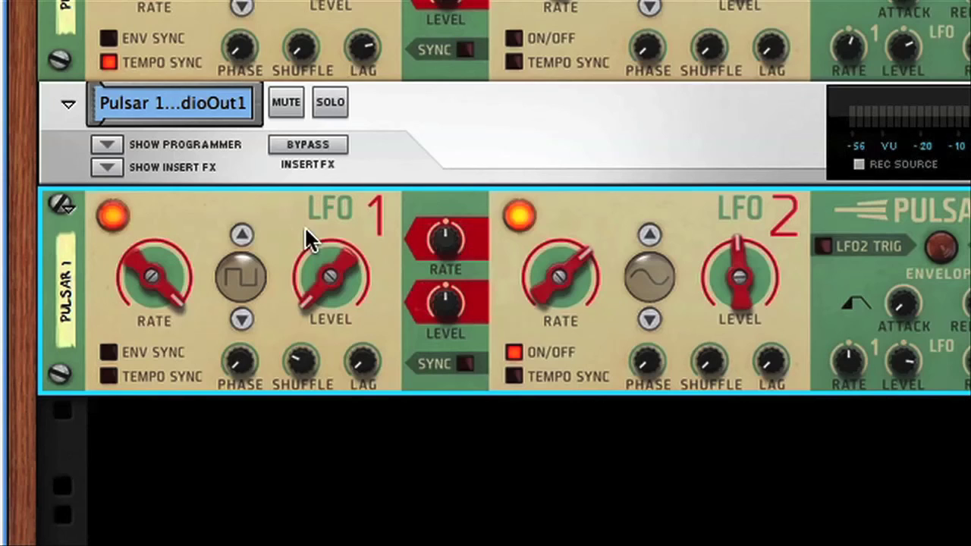
left_click(242, 320)
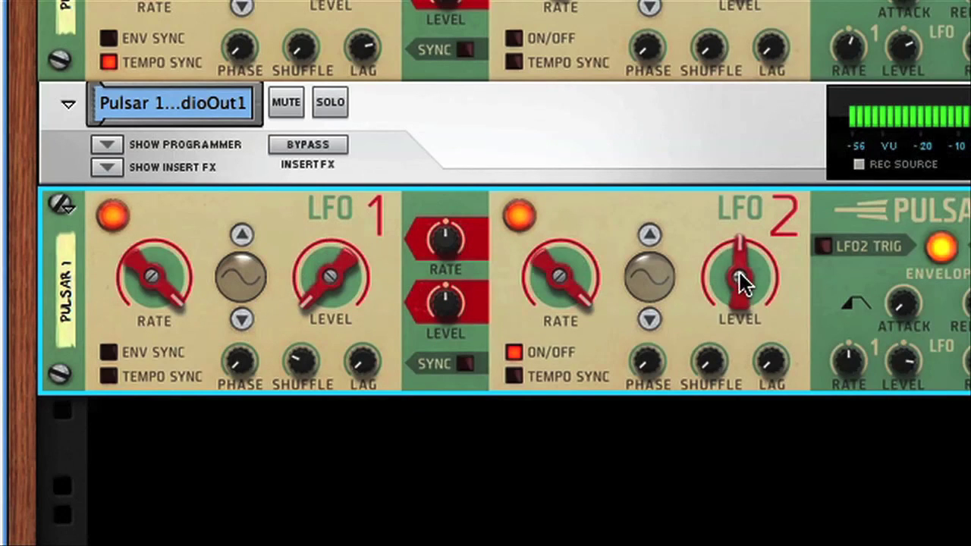
left_click_drag(739, 273, 725, 291)
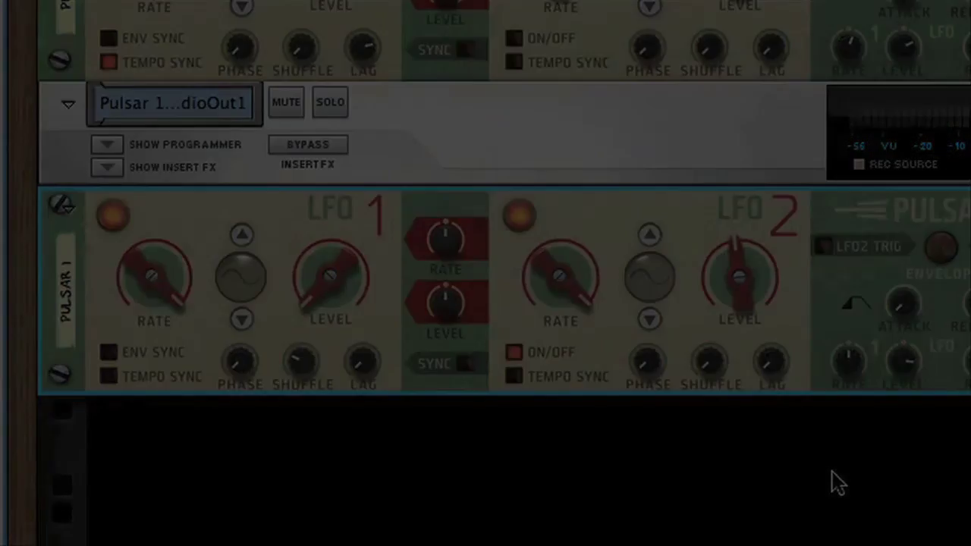